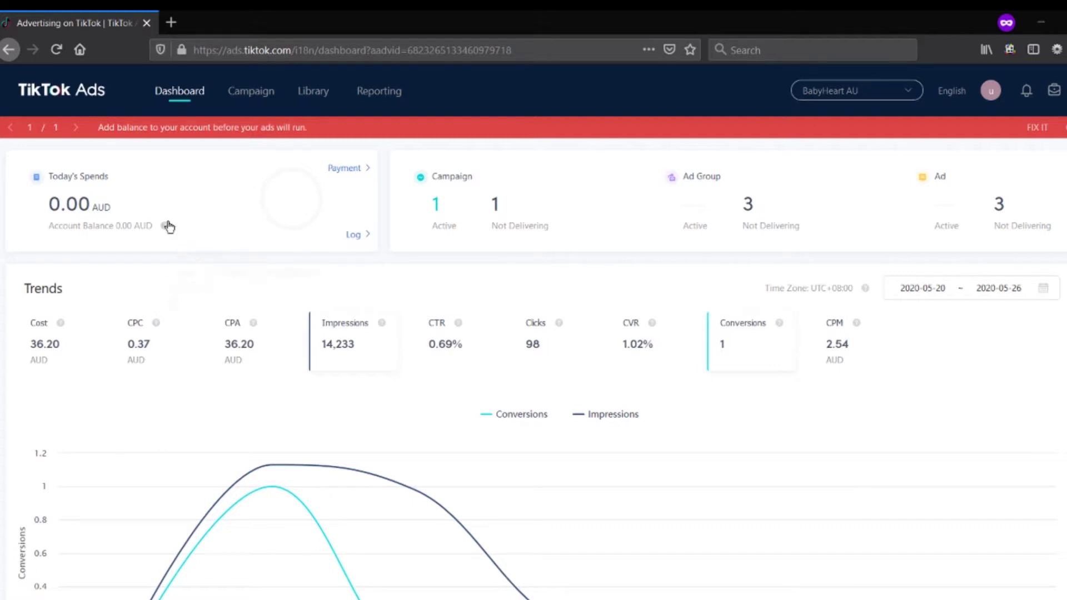
# Examine the dashboard's trend metrics, campaign table, placements, operating system breakdown and dayparting cost heatmap
pyautogui.moveTo(377, 330)
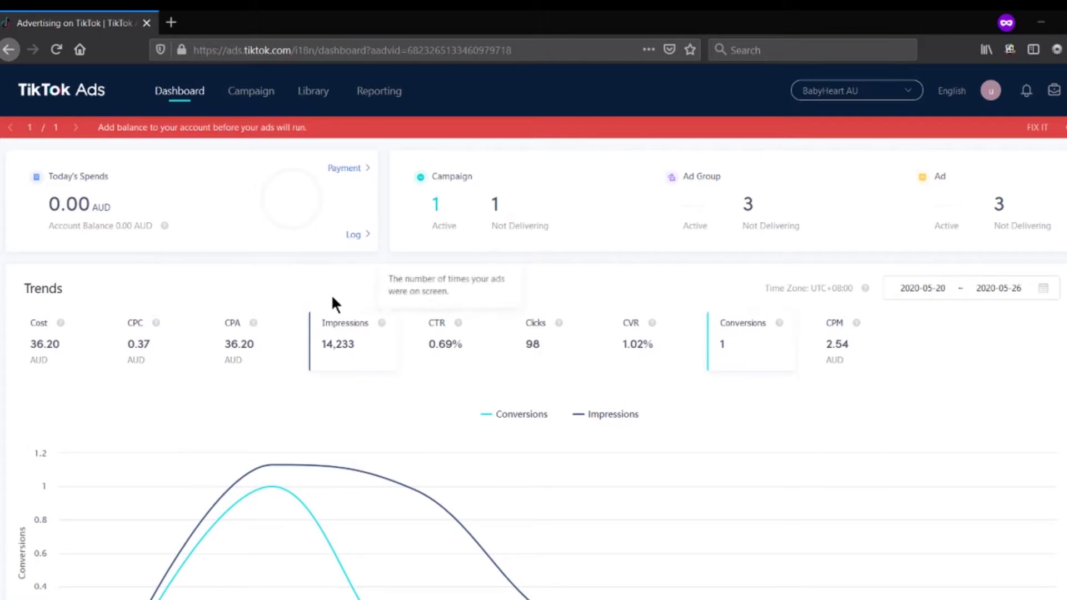
pyautogui.scroll(-3, 334, 295)
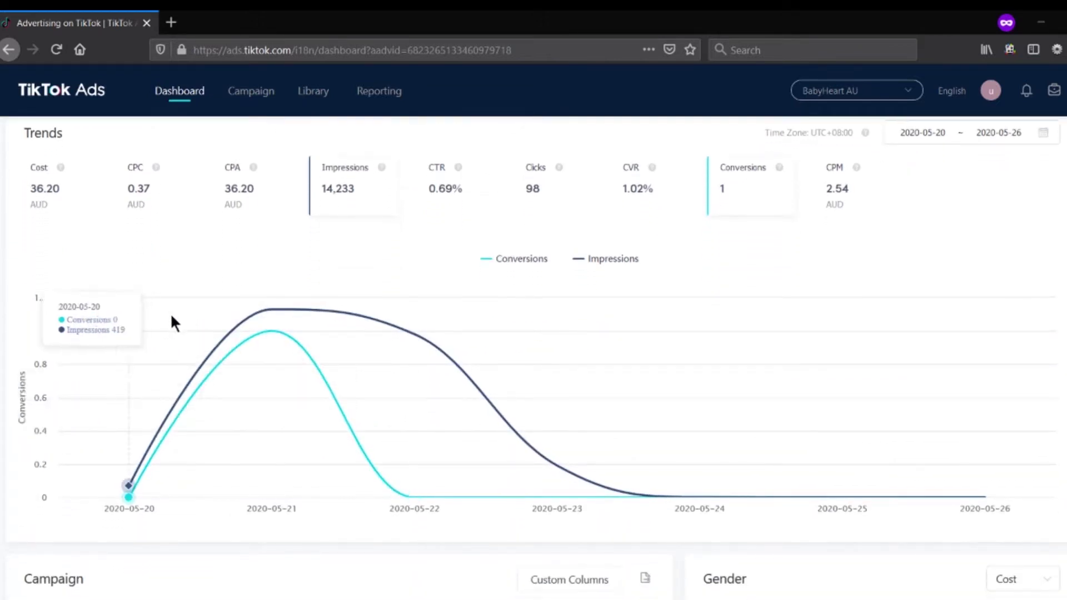
pyautogui.scroll(2, 111, 297)
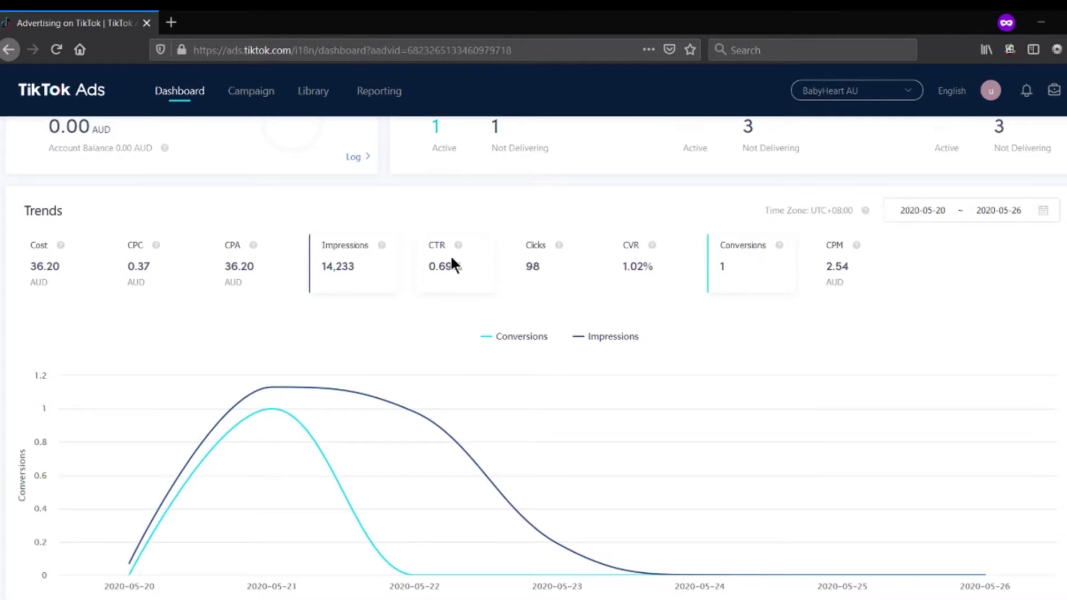
pyautogui.scroll(-7, 476, 261)
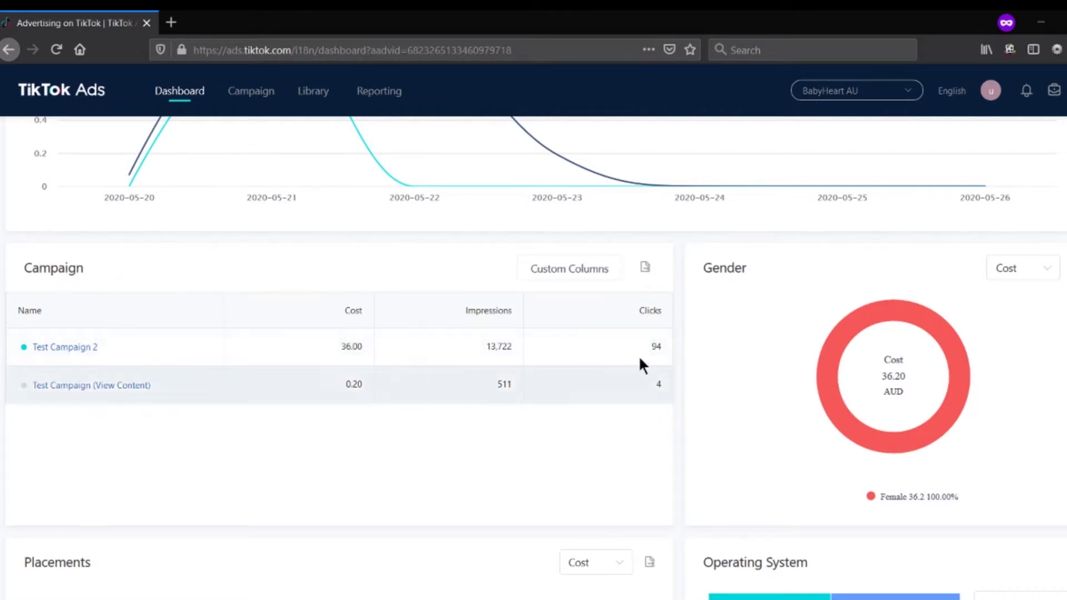
pyautogui.scroll(-7, 661, 383)
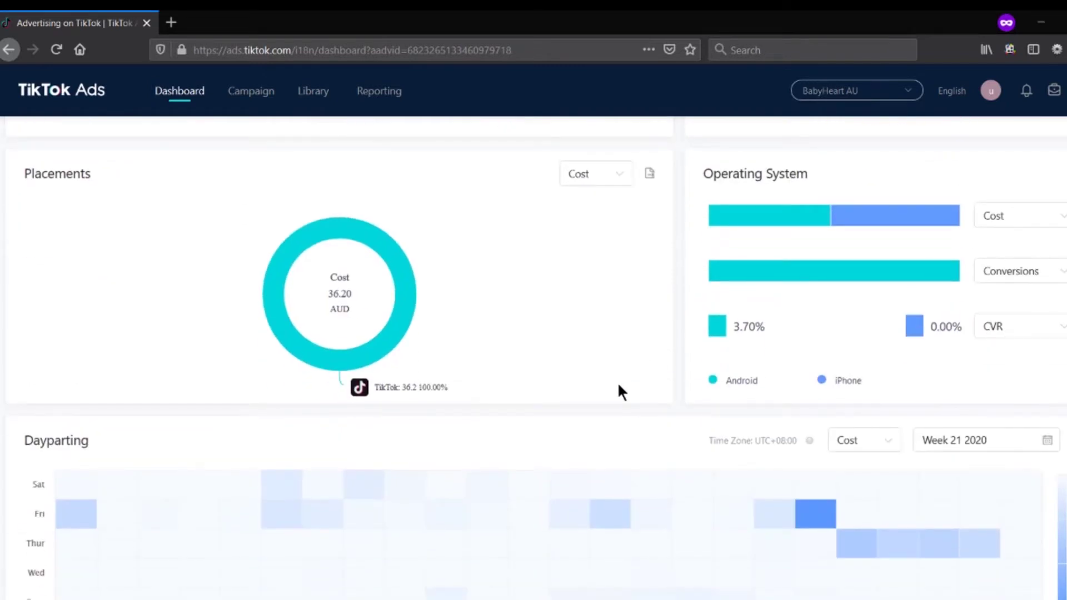
pyautogui.scroll(1, 618, 382)
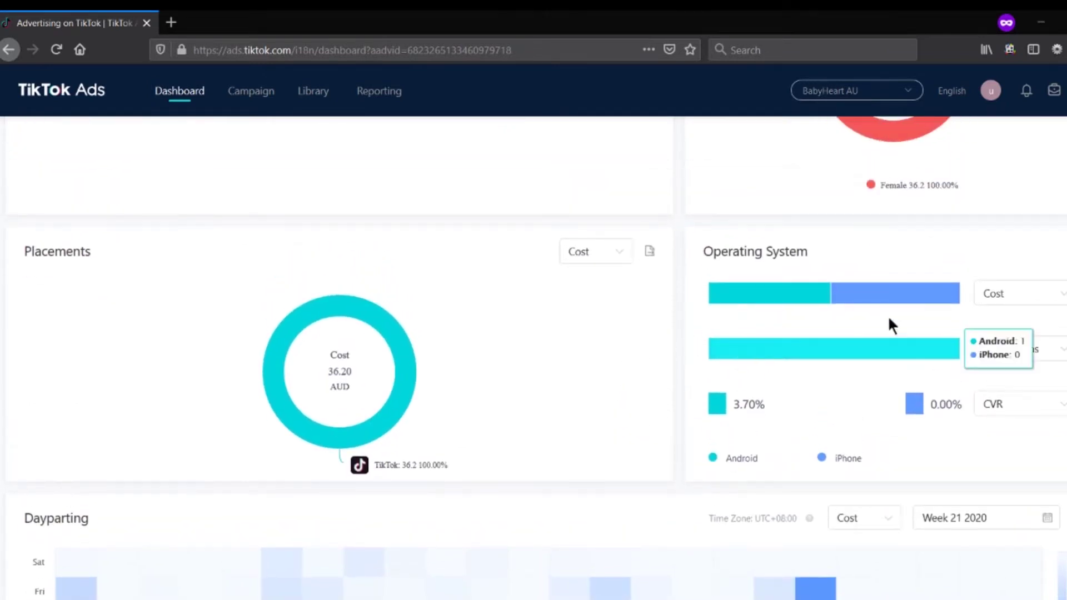
pyautogui.moveTo(778, 307)
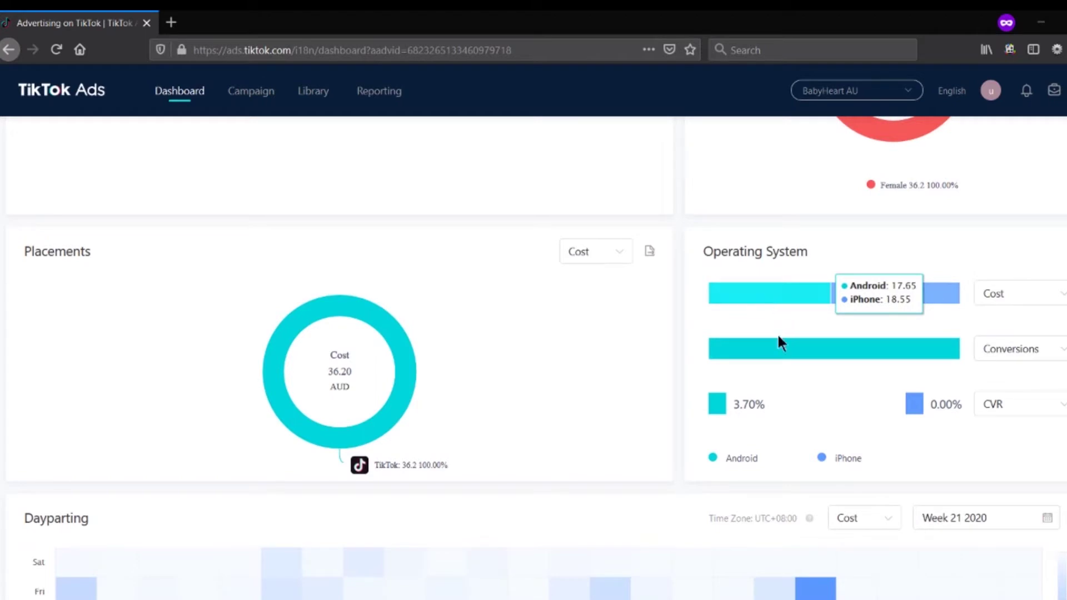
pyautogui.scroll(-1, 434, 336)
pyautogui.scroll(-2, 436, 341)
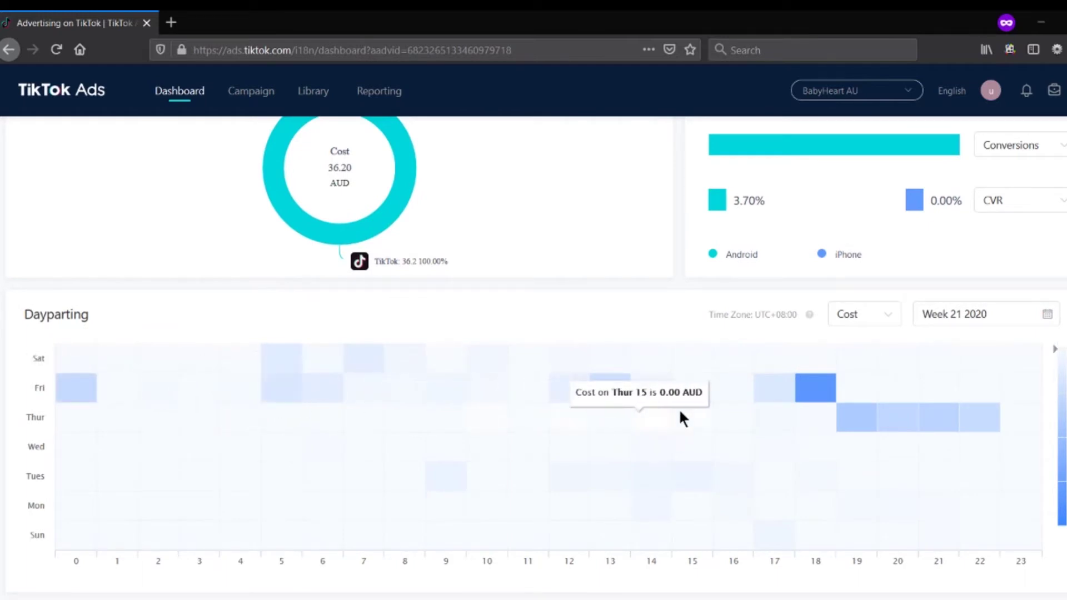
pyautogui.moveTo(828, 395)
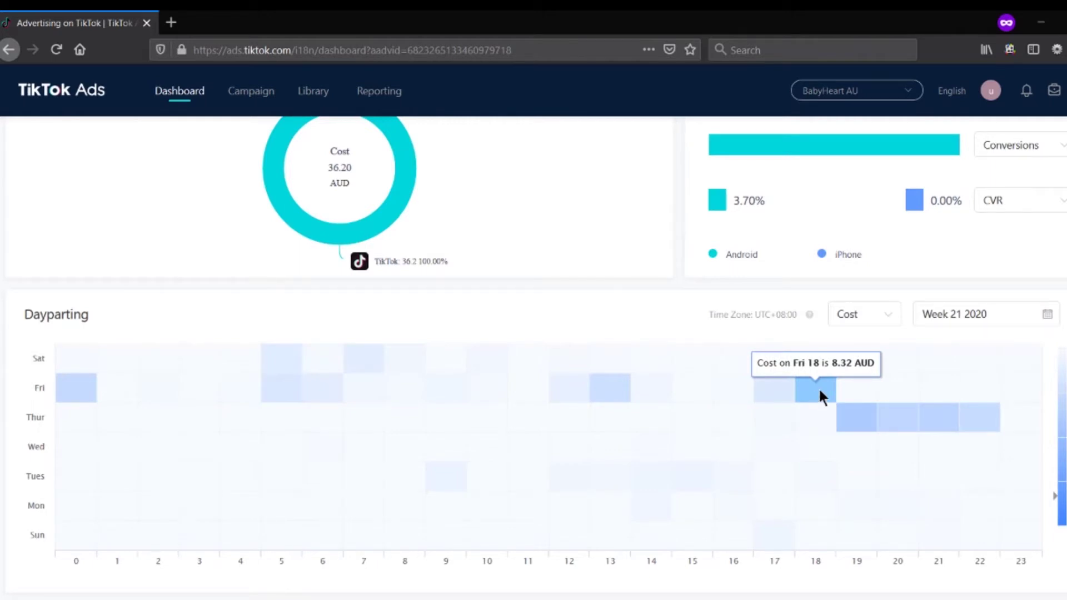
pyautogui.scroll(15, 665, 405)
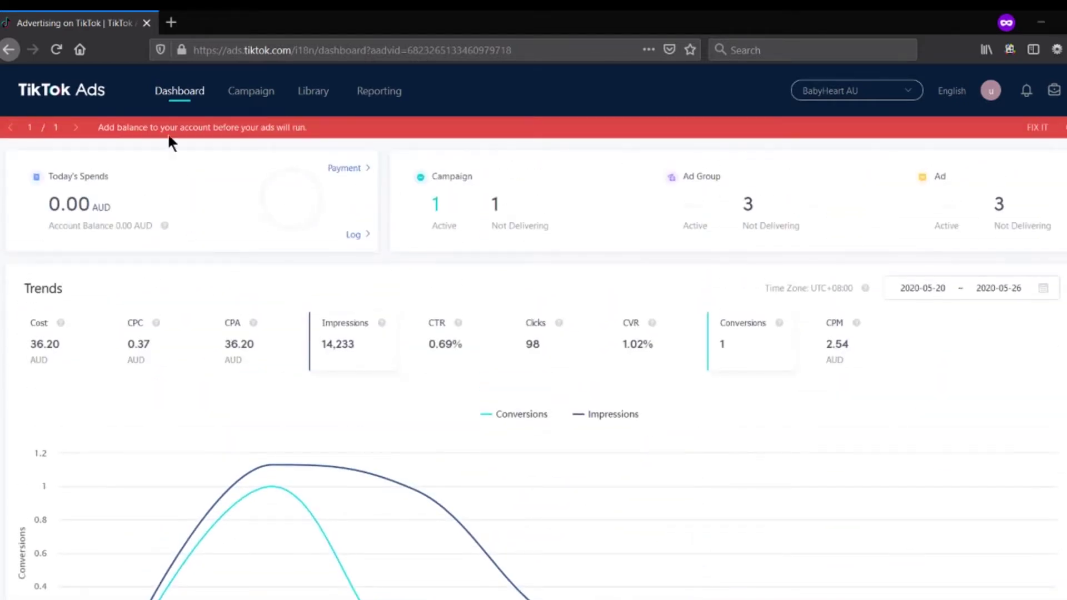
# Open Test Campaign 2 for editing from the campaign list and review its advertising objective and campaign name
pyautogui.click(248, 99)
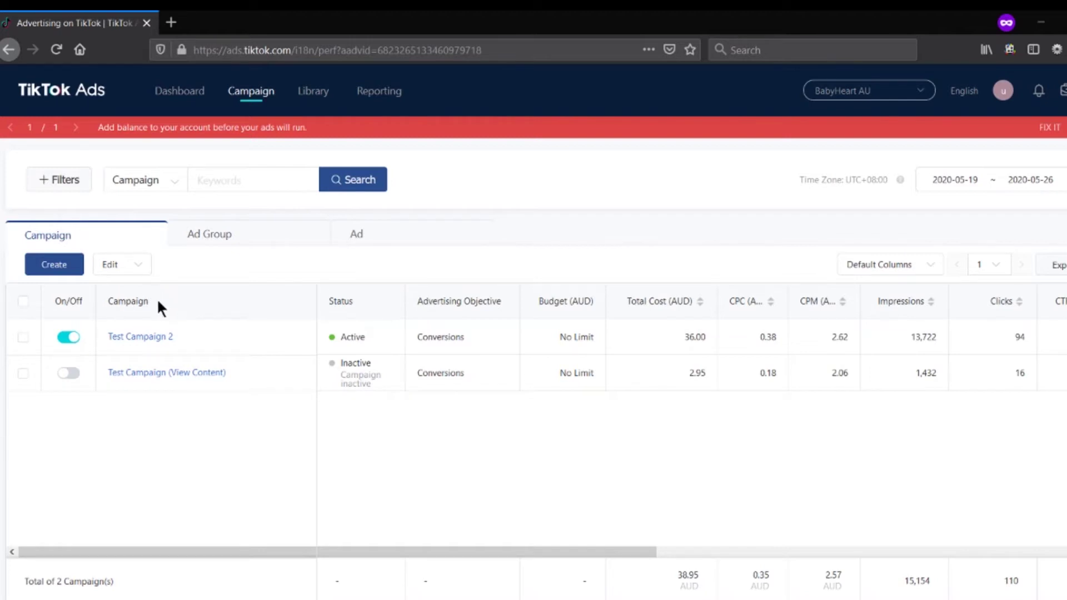
pyautogui.moveTo(167, 342)
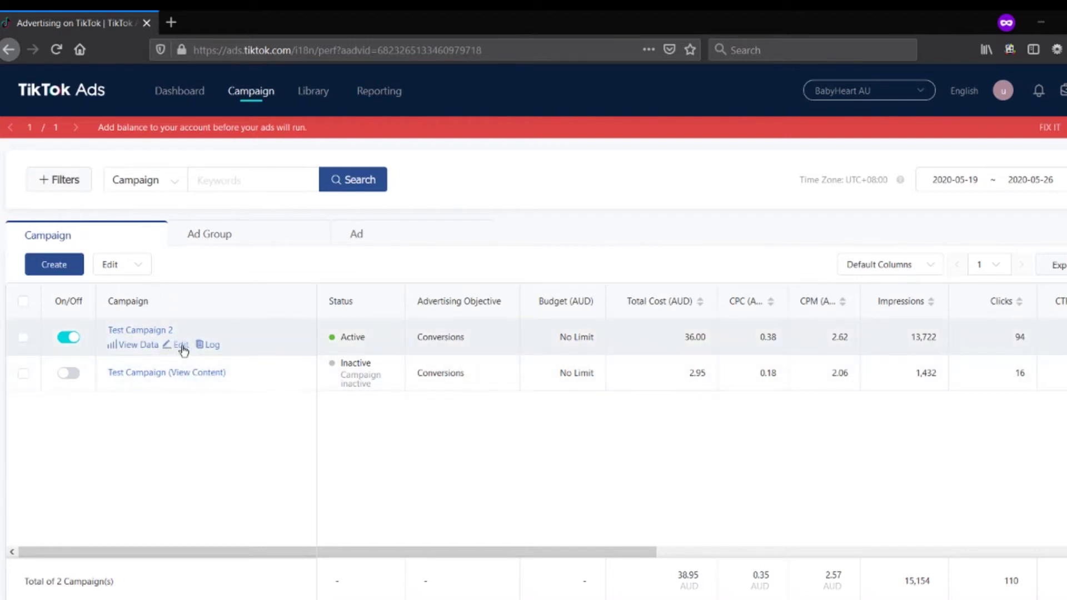
pyautogui.click(181, 345)
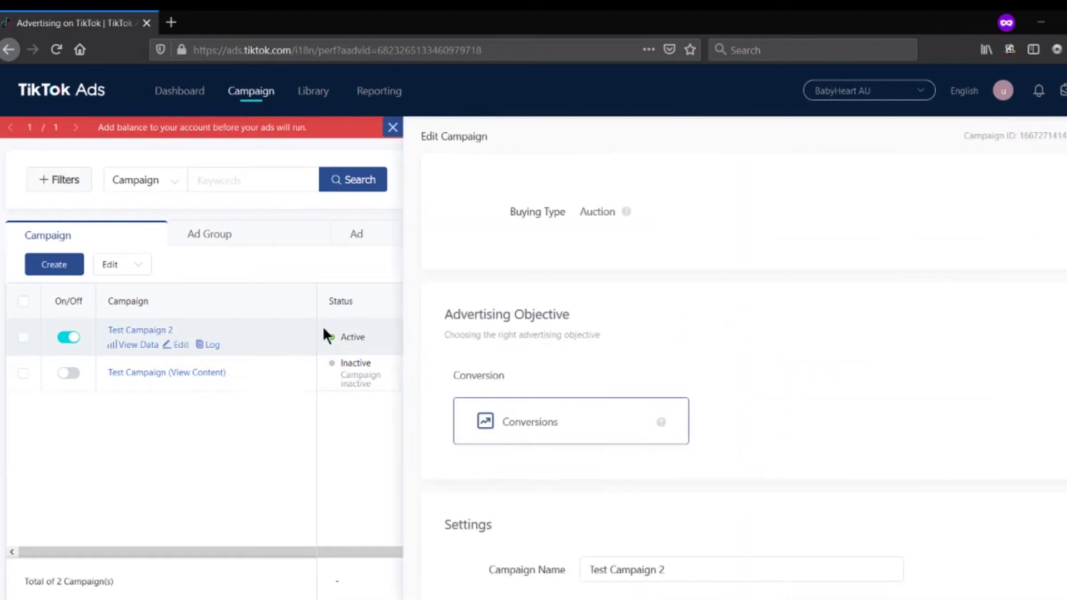
pyautogui.scroll(-3, 588, 281)
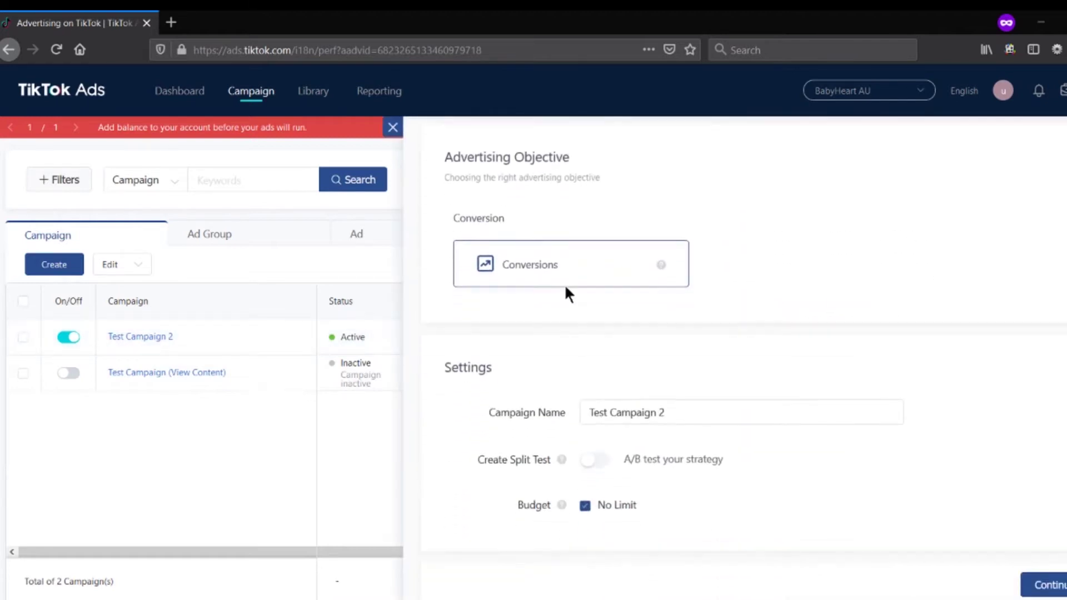
pyautogui.click(688, 410)
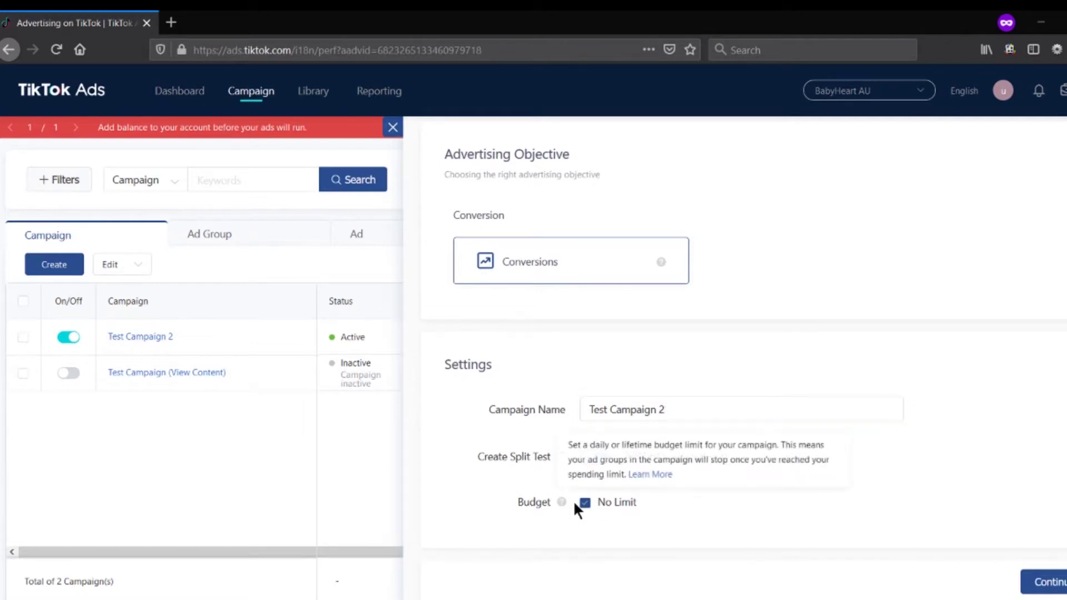
# Turn off the No Limit budget option to view the budget fields, turn it back on, and close the campaign editor
pyautogui.moveTo(563, 504)
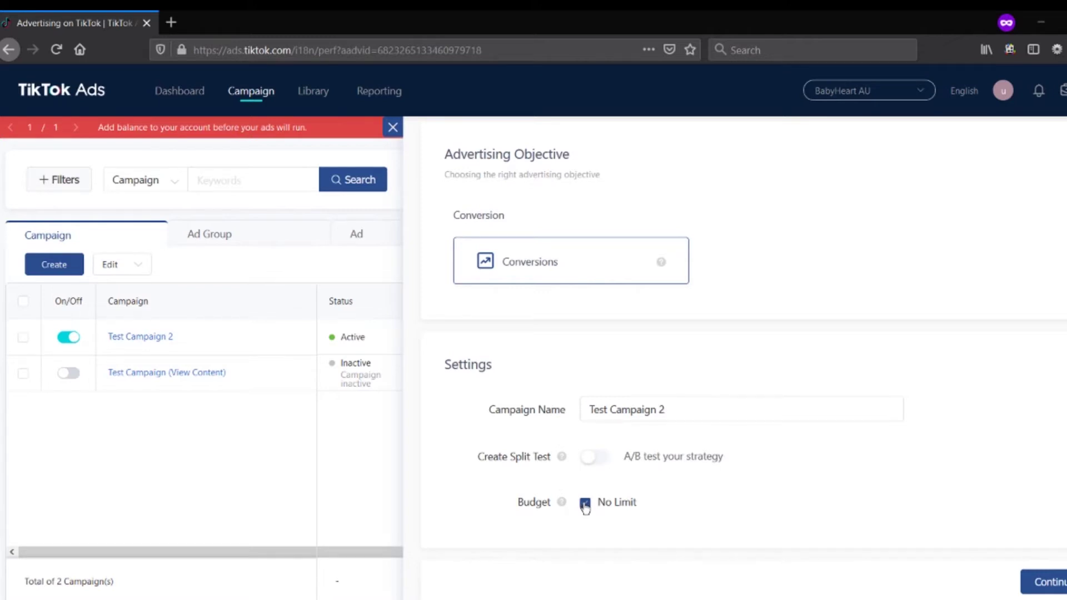
pyautogui.click(585, 504)
pyautogui.scroll(-1, 603, 439)
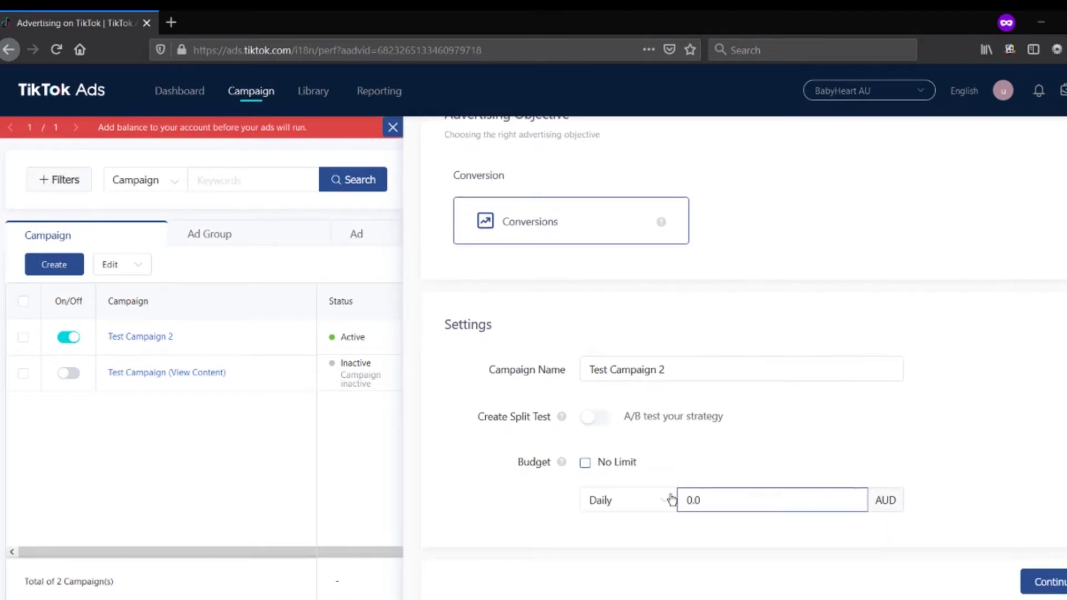
pyautogui.click(586, 463)
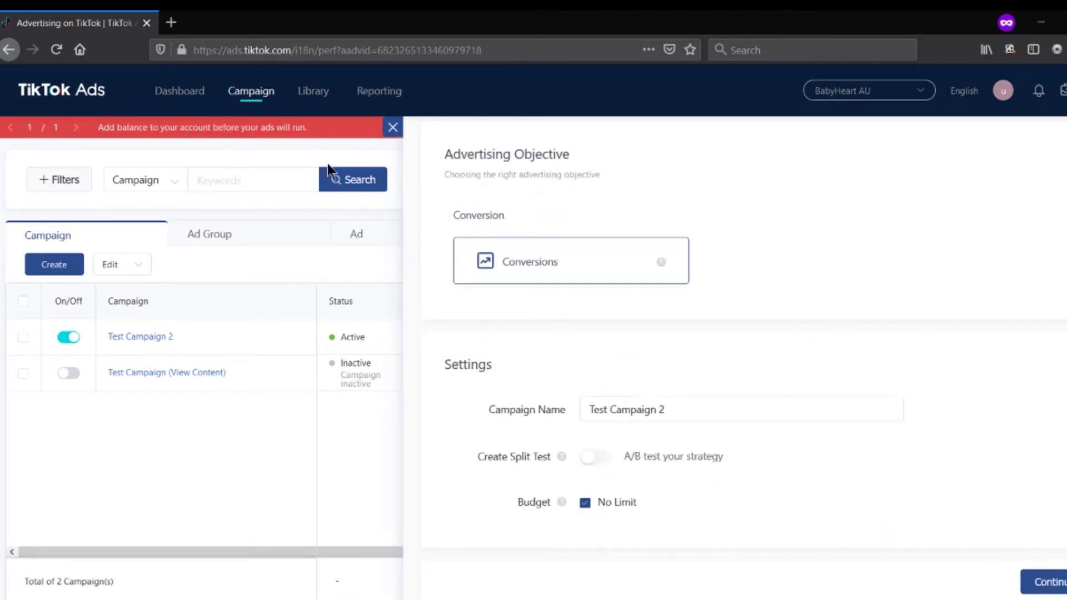
pyautogui.click(393, 127)
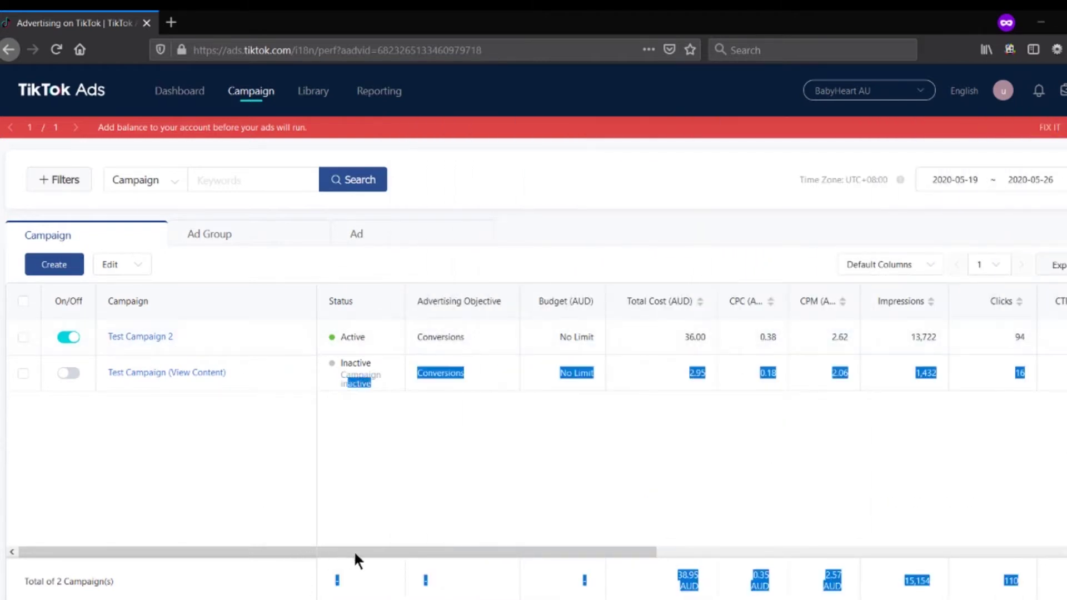
# Show the ad groups in Test Campaign 2 and open "Baby Targeting - F - 18-38- UTM-1" for editing
pyautogui.moveTo(522, 550); pyautogui.dragTo(411, 566)
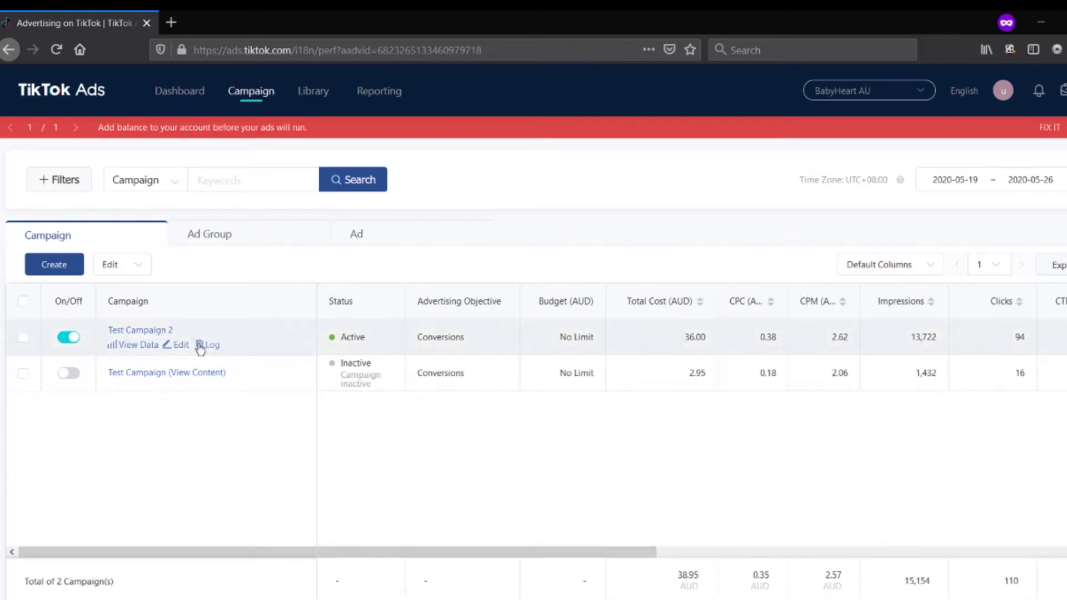
pyautogui.click(140, 331)
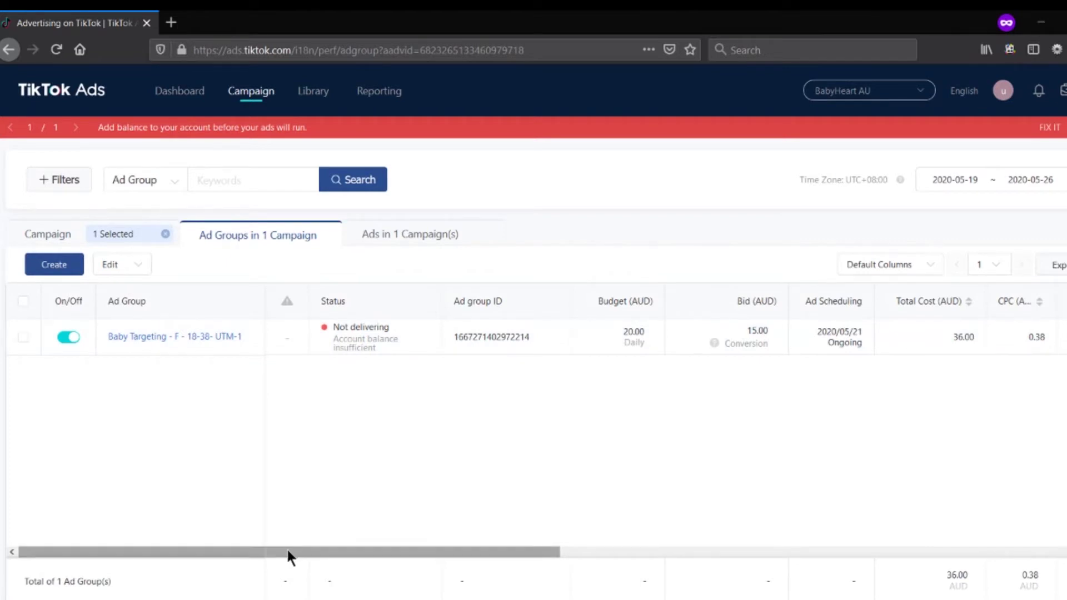
pyautogui.moveTo(279, 551); pyautogui.dragTo(126, 568)
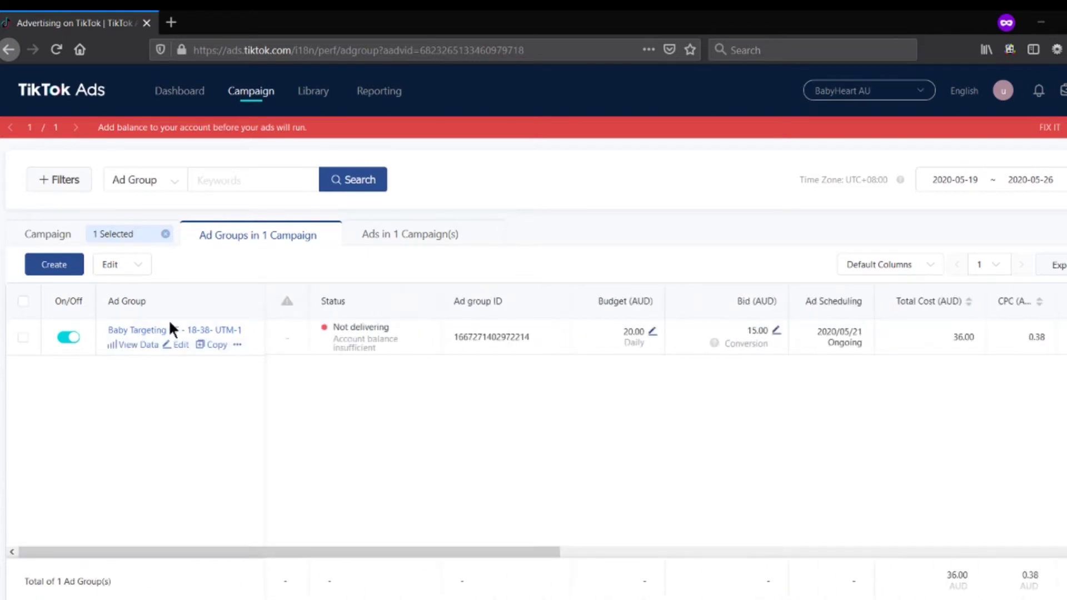
pyautogui.click(180, 346)
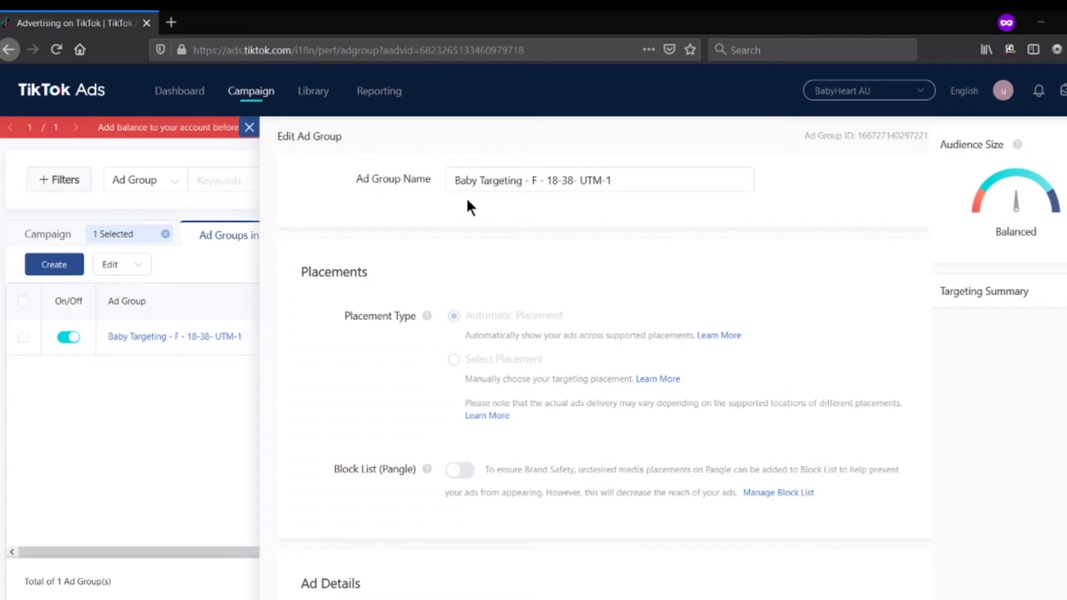
# Examine the ad group's naming, including the age range, and its placement type and block list settings
pyautogui.click(549, 180)
pyautogui.moveTo(548, 179); pyautogui.dragTo(574, 180)
pyautogui.click(569, 209)
pyautogui.scroll(-2, 584, 234)
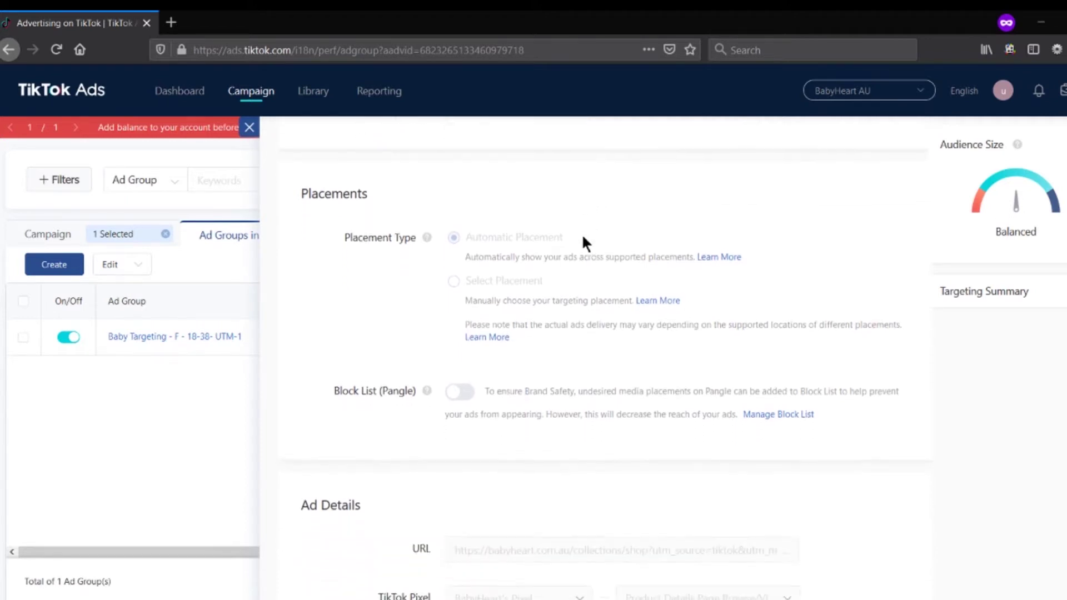
pyautogui.scroll(-2, 587, 231)
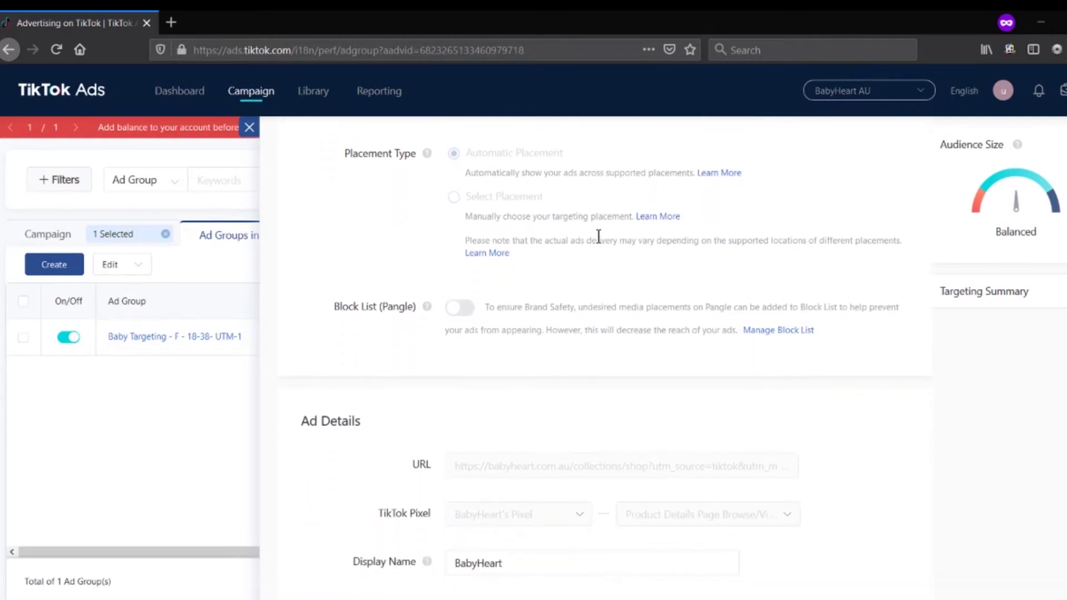
pyautogui.scroll(-1, 595, 238)
pyautogui.scroll(-2, 599, 235)
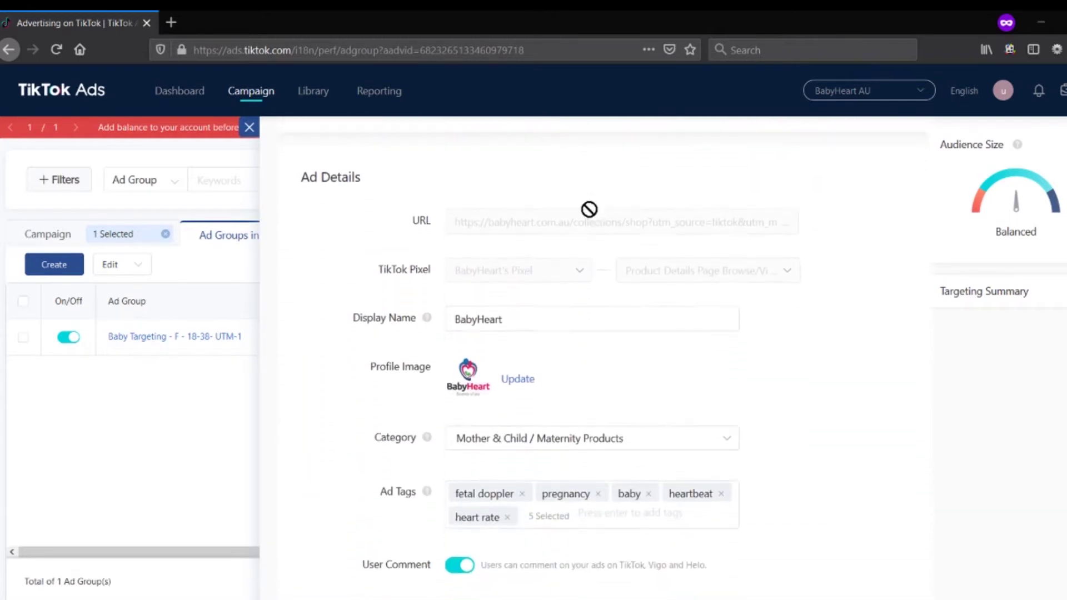
pyautogui.scroll(6, 588, 207)
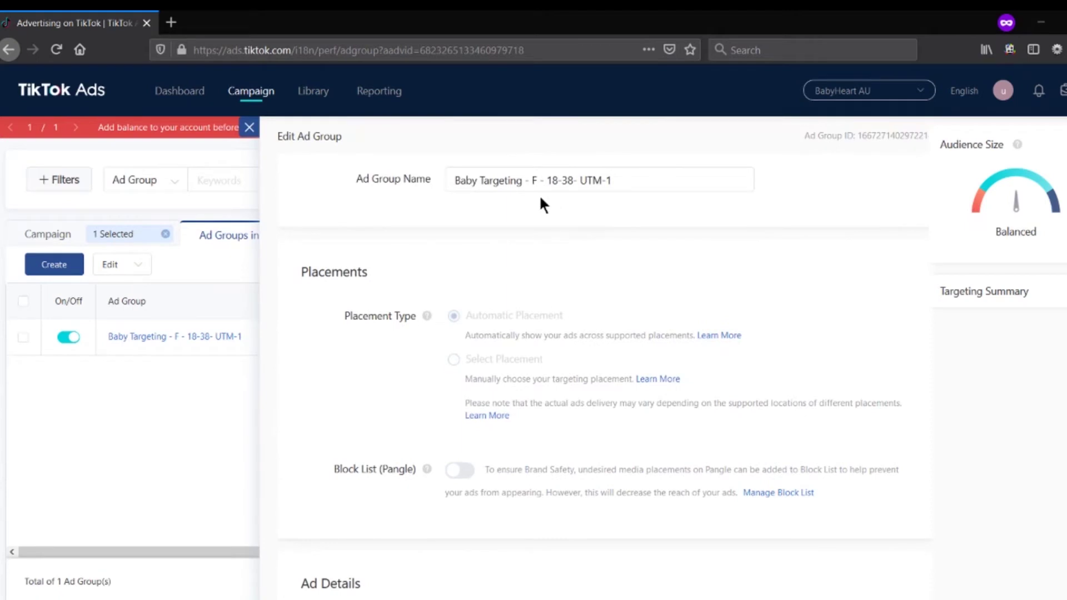
pyautogui.scroll(-2, 542, 204)
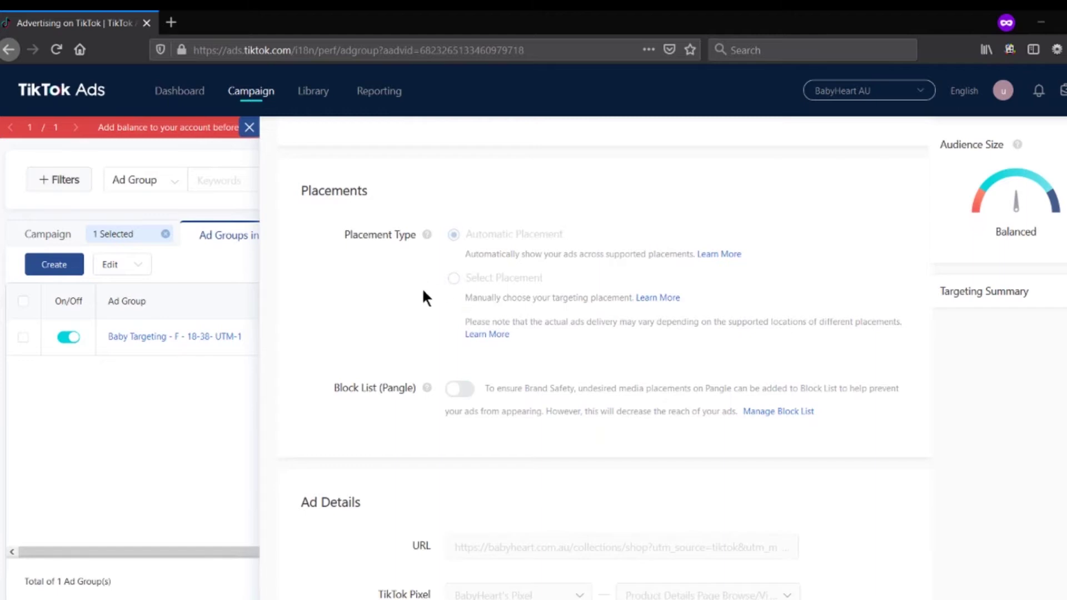
pyautogui.scroll(-2, 422, 288)
pyautogui.scroll(-5, 414, 323)
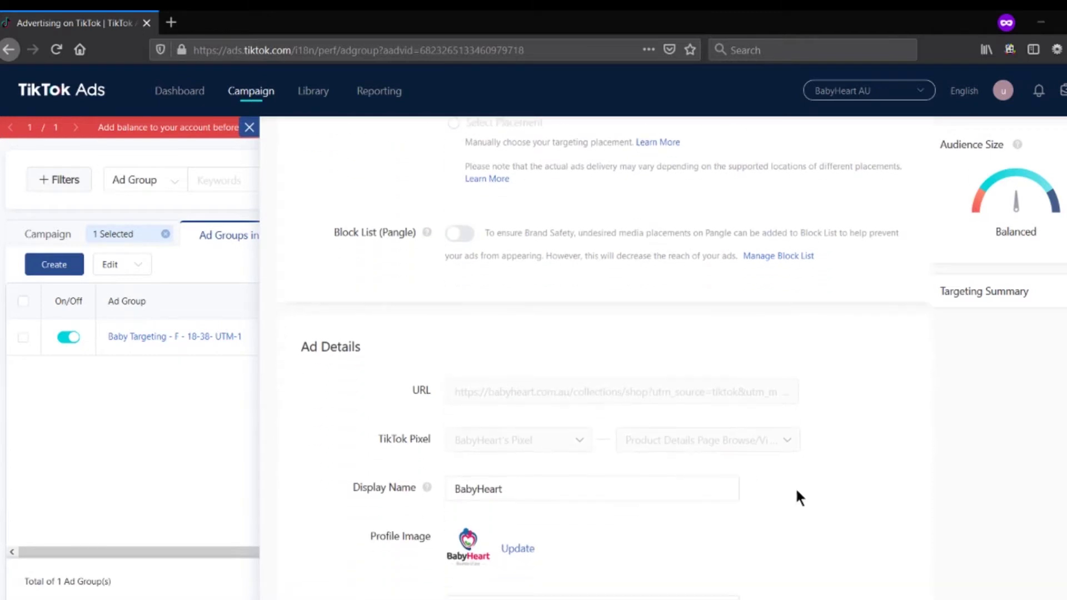
# Review the ad details, including URL, TikTok Pixel, display name, profile image, category, ad tags and user comment setting
pyautogui.scroll(-2, 545, 412)
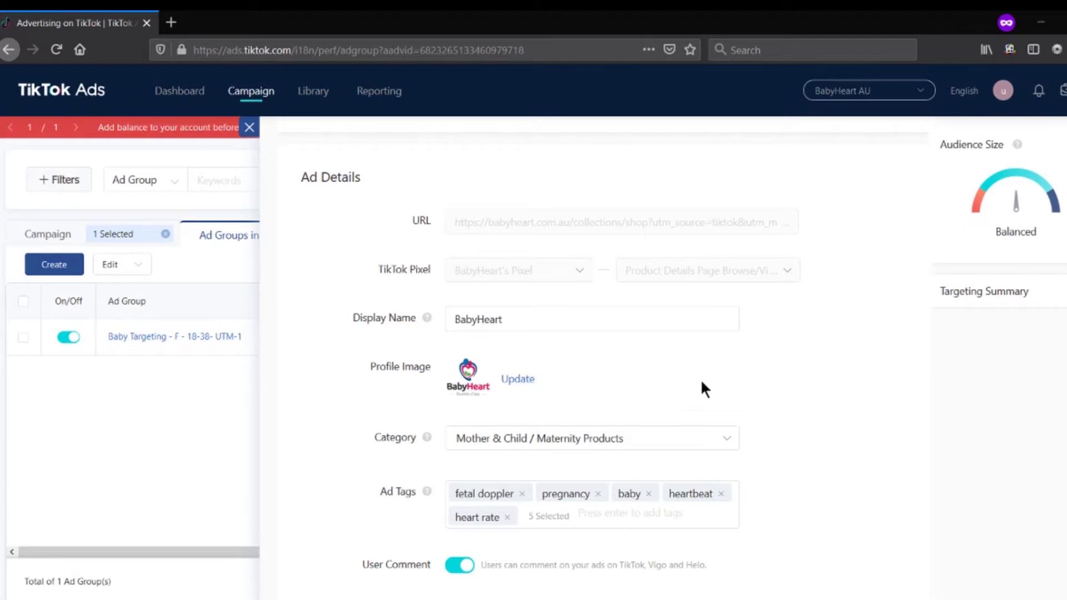
pyautogui.scroll(-1, 699, 384)
pyautogui.scroll(1, 584, 339)
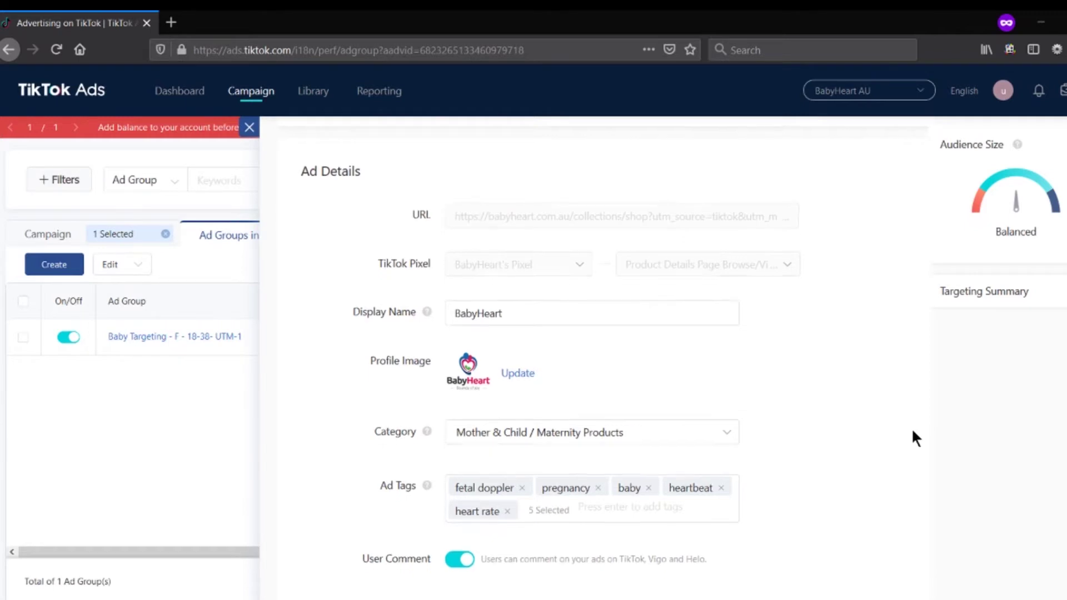
pyautogui.scroll(-2, 913, 431)
pyautogui.scroll(2, 886, 423)
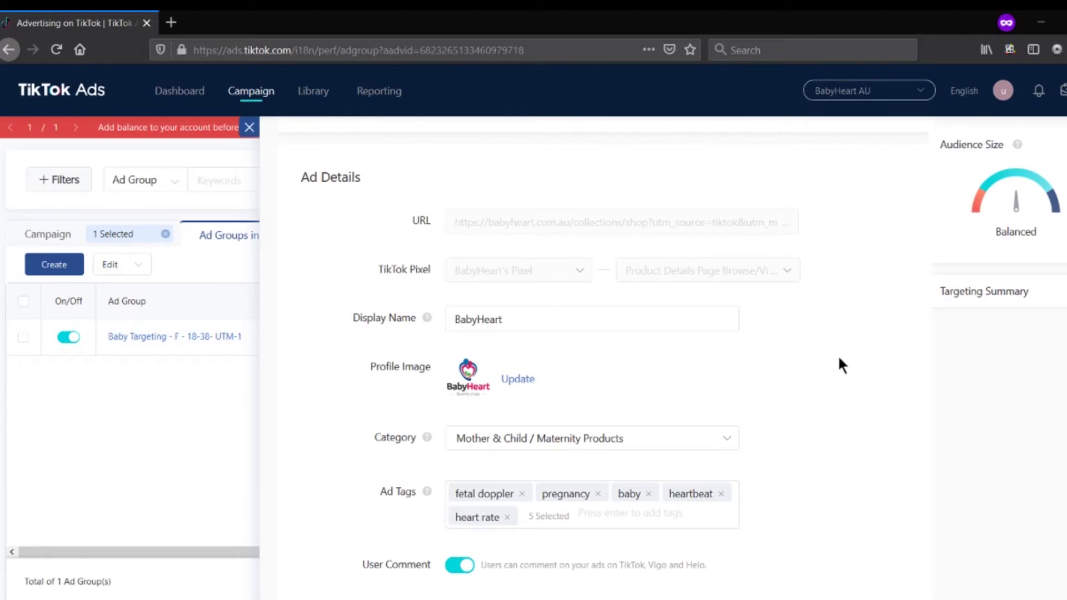
pyautogui.scroll(-2, 829, 344)
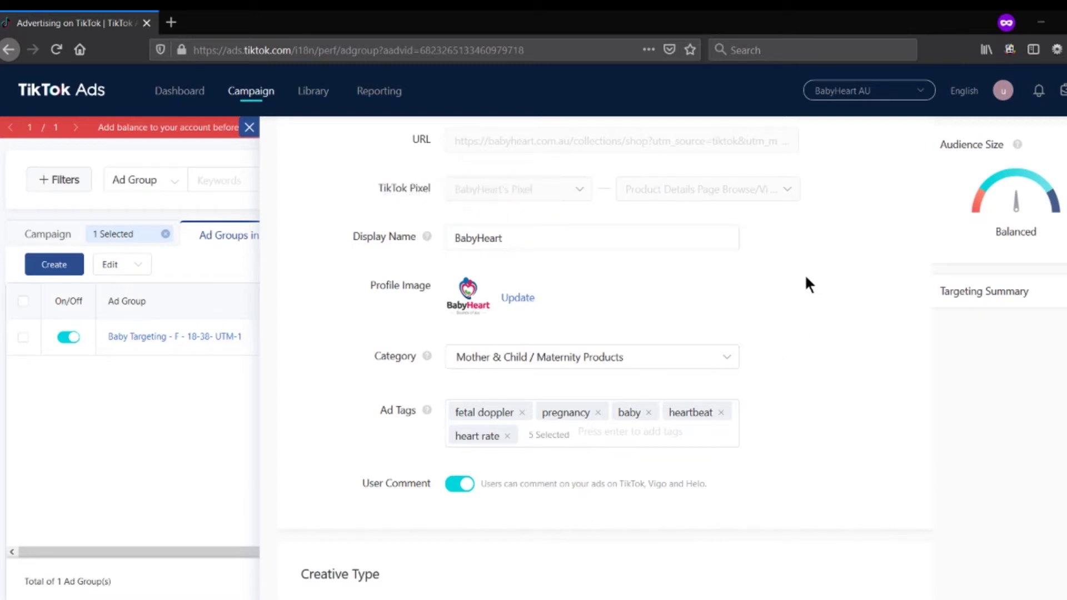
pyautogui.scroll(-2, 809, 278)
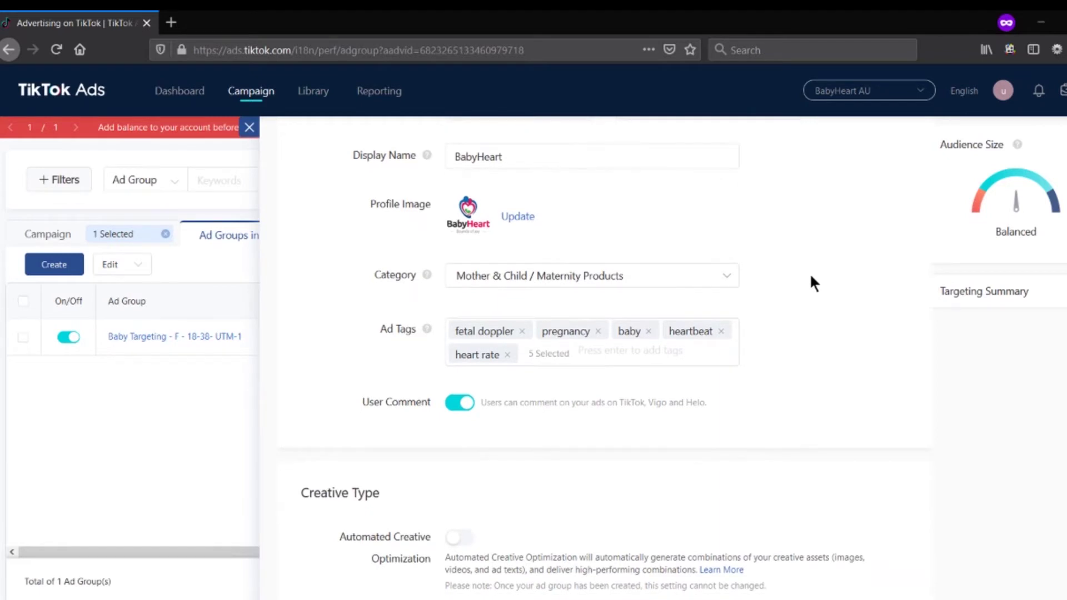
pyautogui.scroll(2, 809, 273)
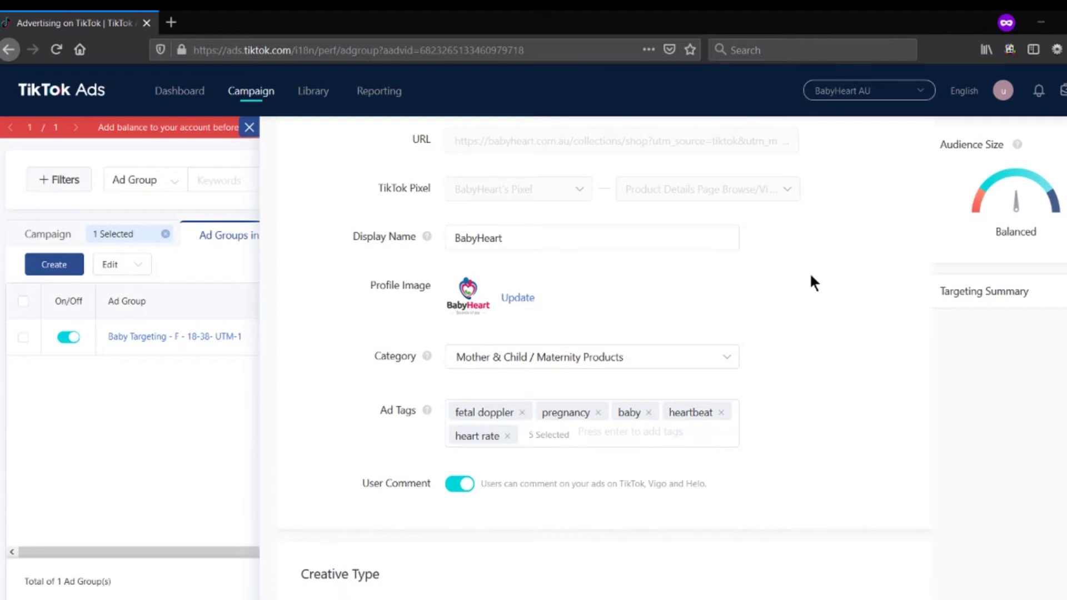
# Browse the ad category options and the Mother & Child subcategories, then close the list without changing the selection
pyautogui.scroll(-2, 807, 300)
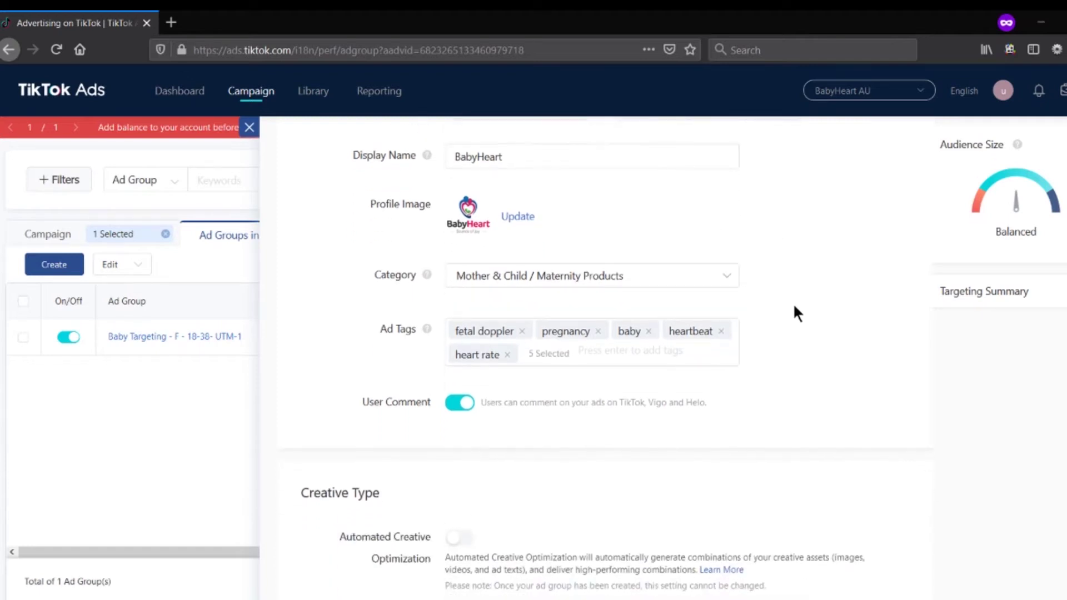
pyautogui.click(711, 282)
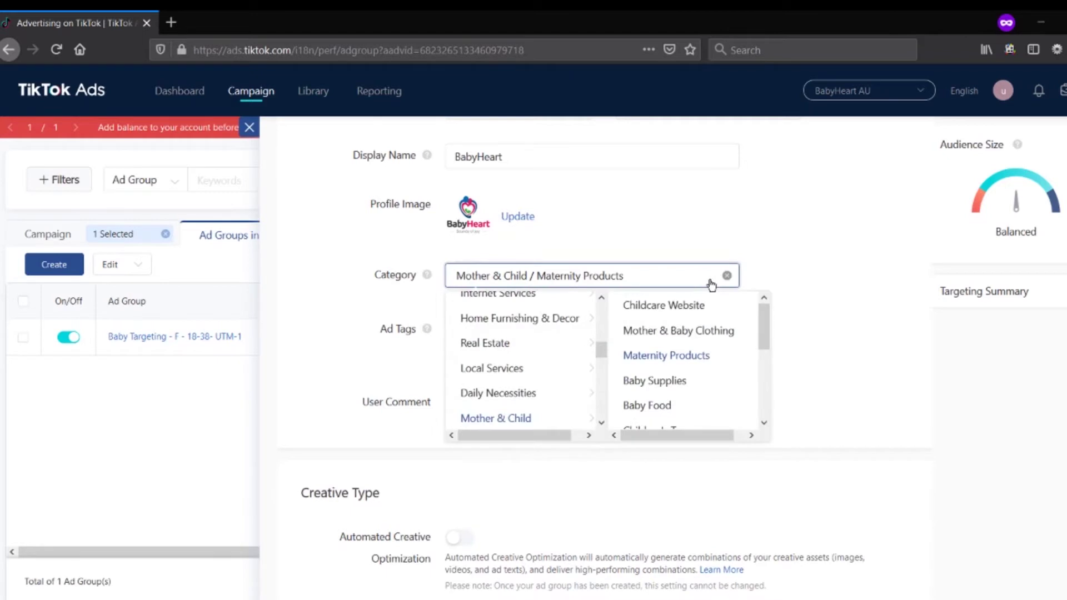
pyautogui.moveTo(600, 352); pyautogui.dragTo(603, 314)
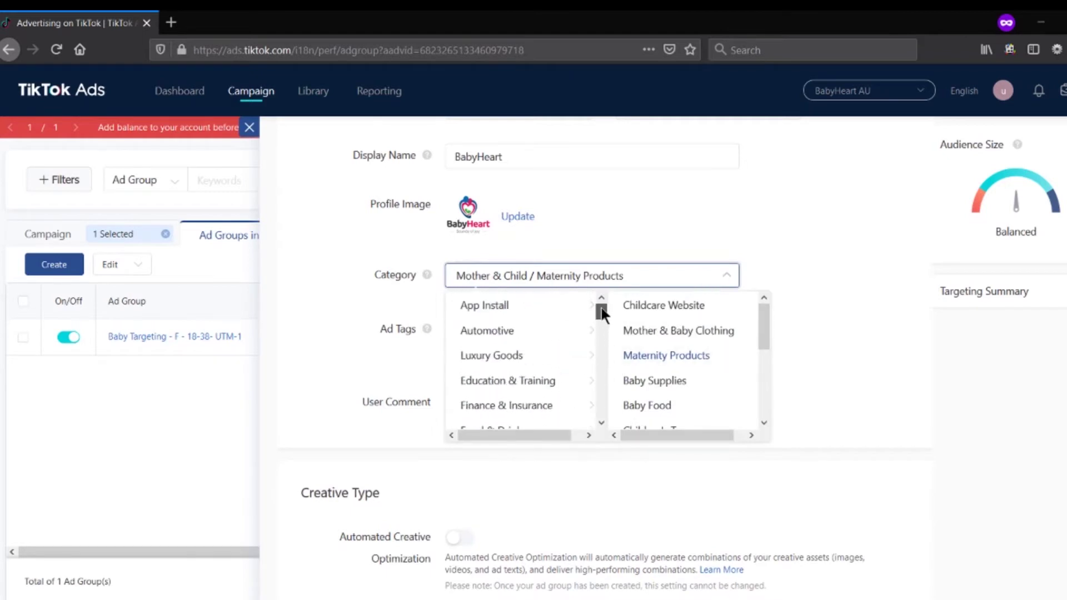
pyautogui.moveTo(601, 308); pyautogui.dragTo(598, 366)
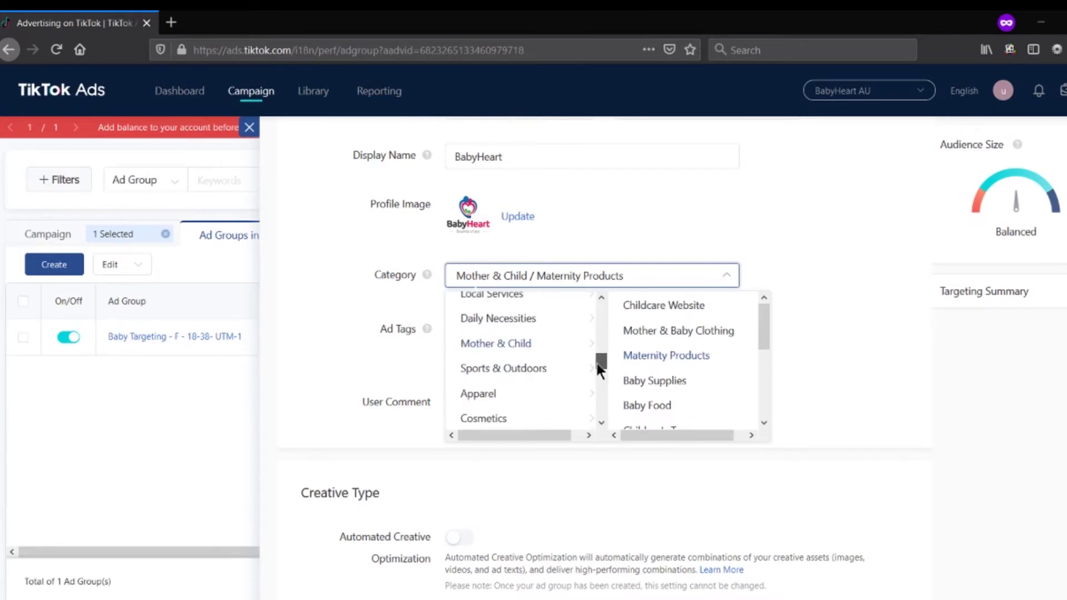
pyautogui.moveTo(765, 333); pyautogui.dragTo(764, 339)
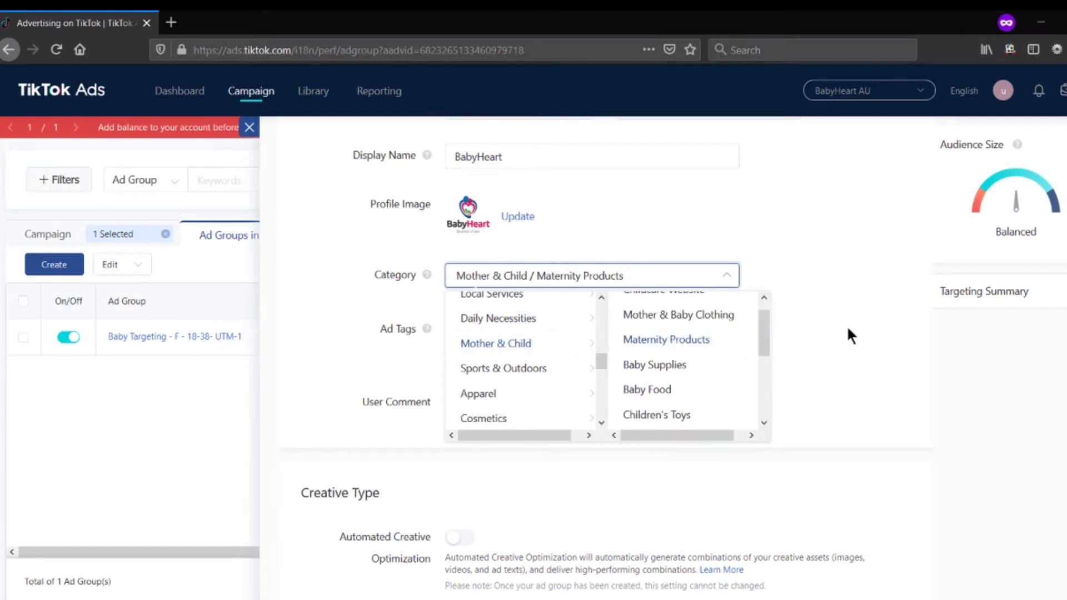
pyautogui.moveTo(765, 335); pyautogui.dragTo(800, 328)
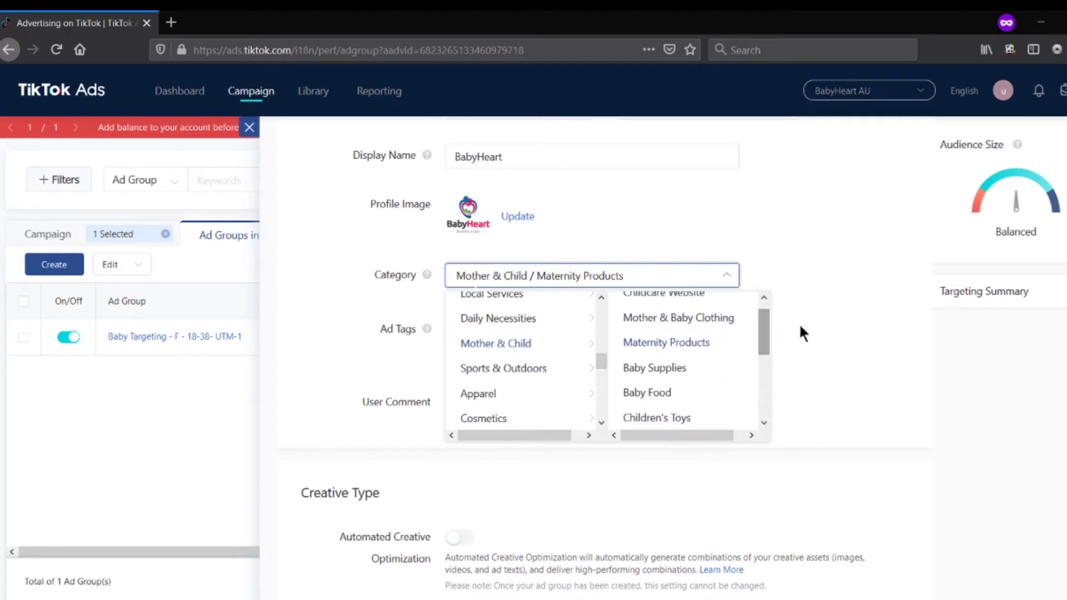
pyautogui.click(846, 318)
# Review the ad tags, the user comment setting and the Automated Creative Optimization option
pyautogui.scroll(-2, 769, 322)
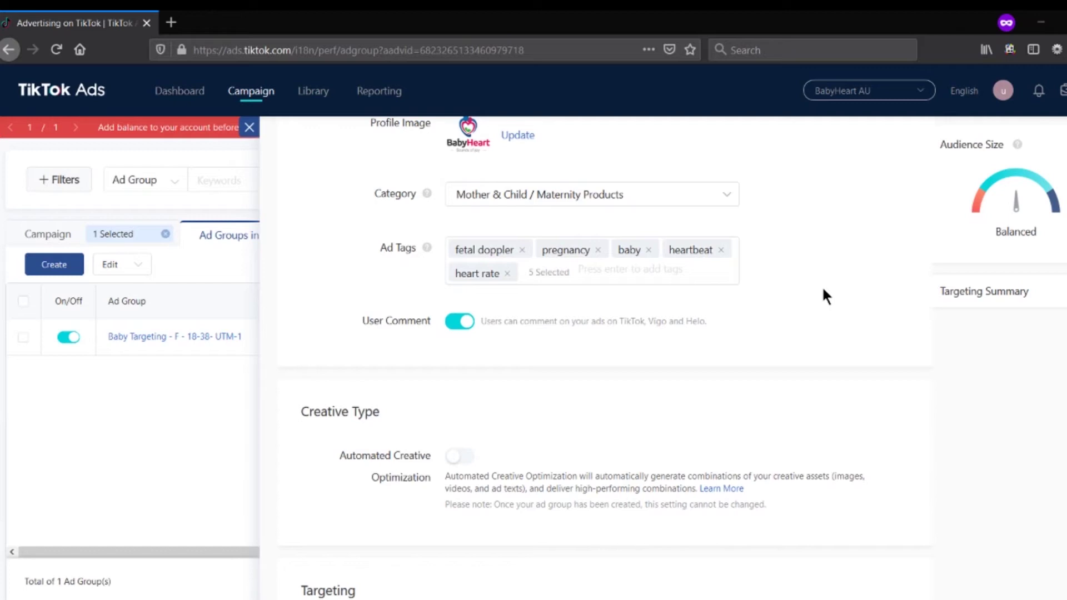
pyautogui.scroll(-3, 802, 295)
pyautogui.scroll(-2, 795, 298)
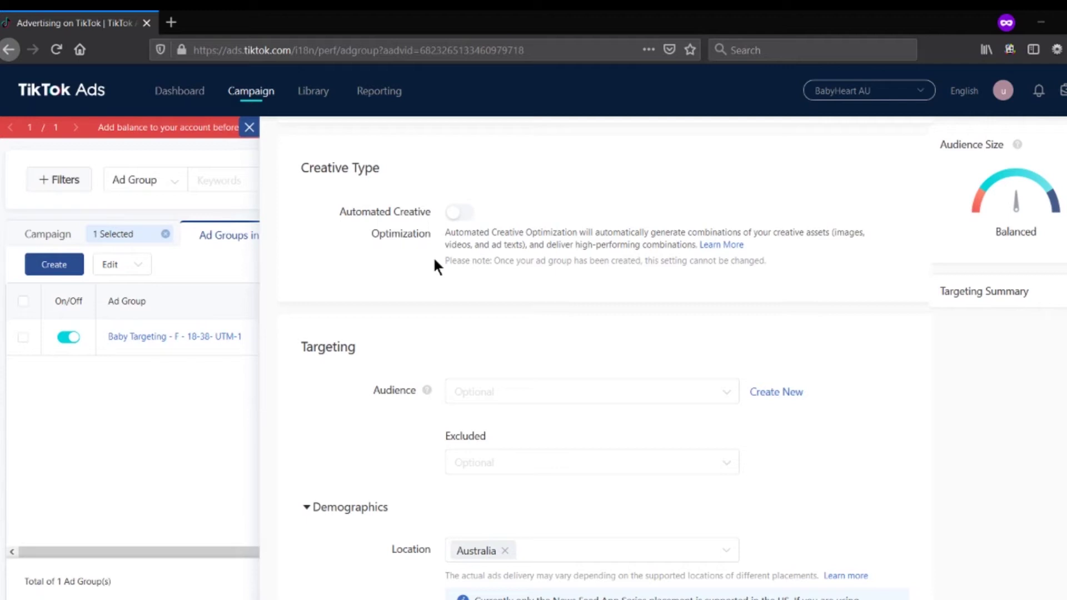
# Check the Audience targeting options, view the saved audiences in the Audiences library, and return to the ad group editor
pyautogui.scroll(-3, 578, 269)
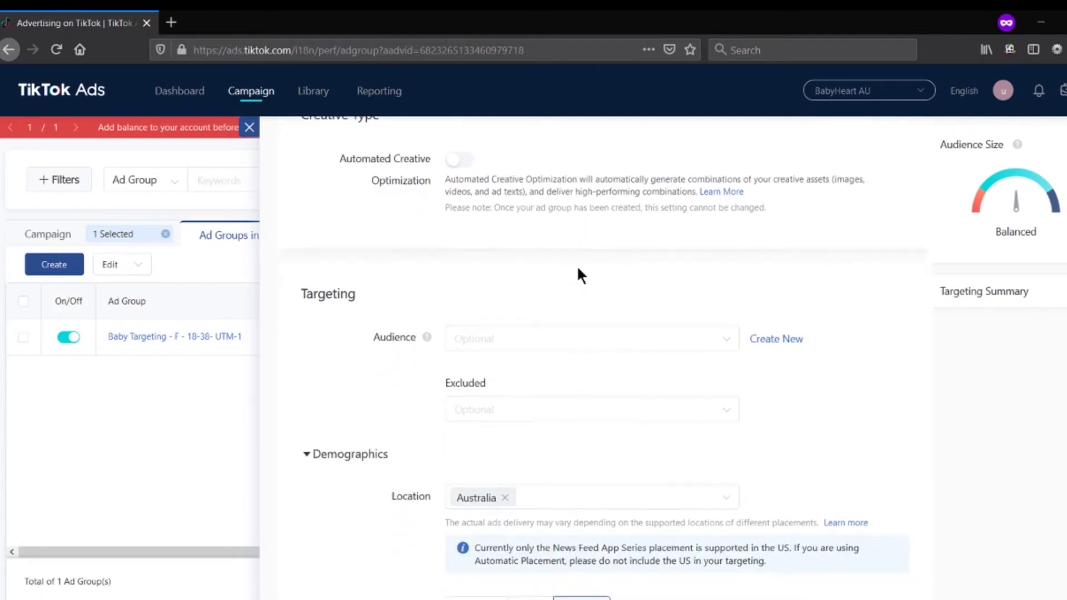
pyautogui.click(581, 241)
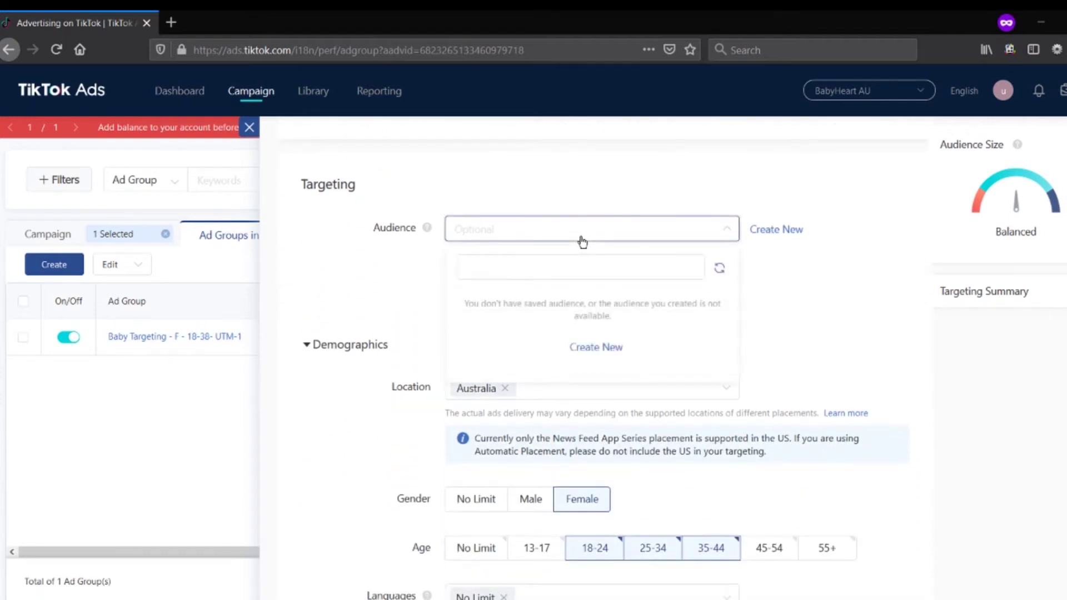
pyautogui.click(580, 240)
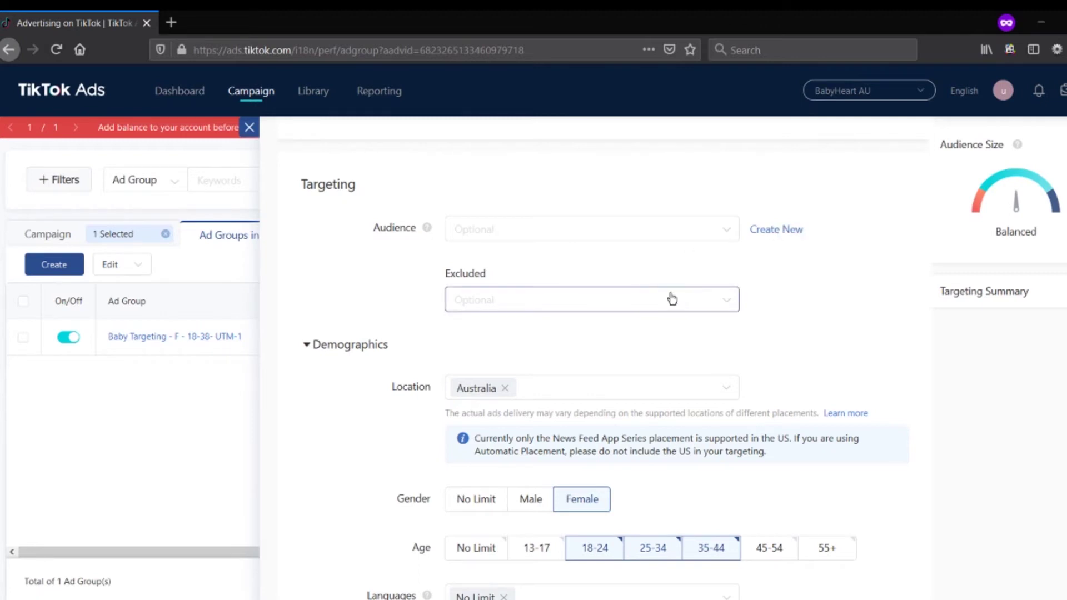
pyautogui.click(729, 230)
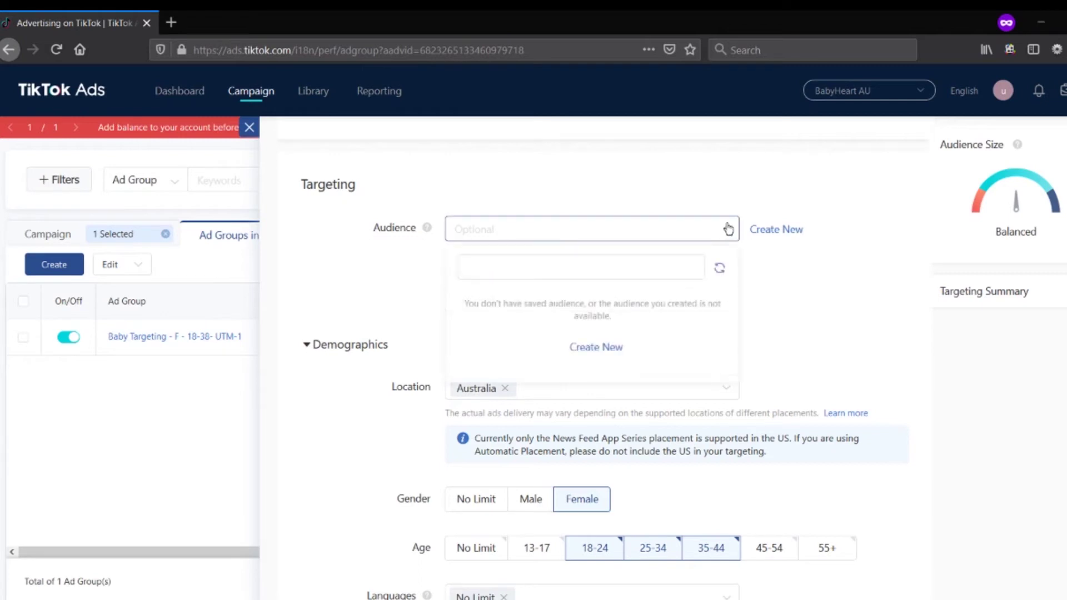
pyautogui.click(611, 349)
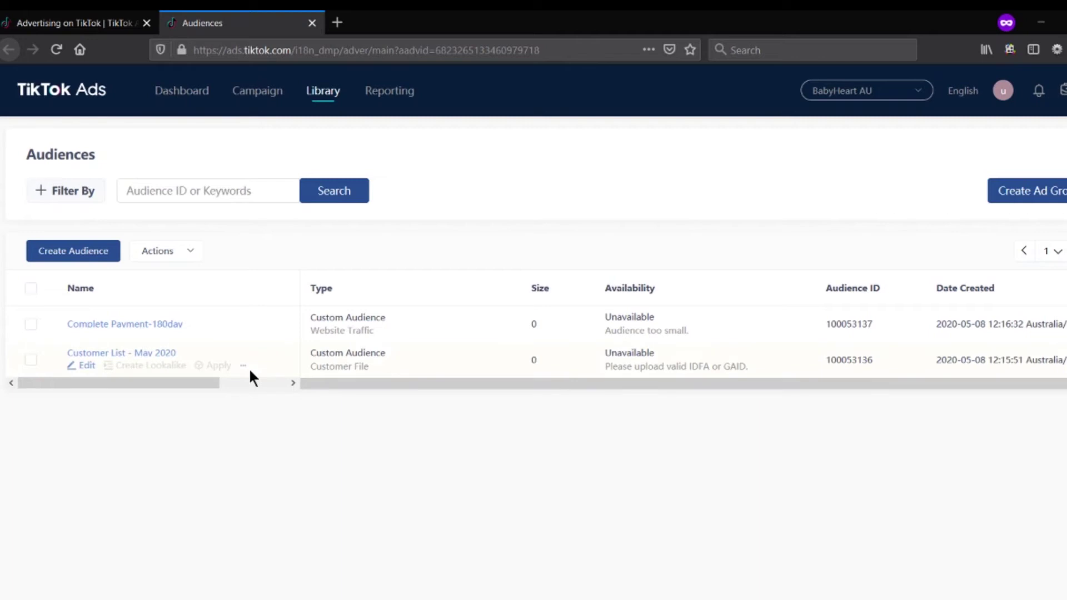
pyautogui.moveTo(270, 336)
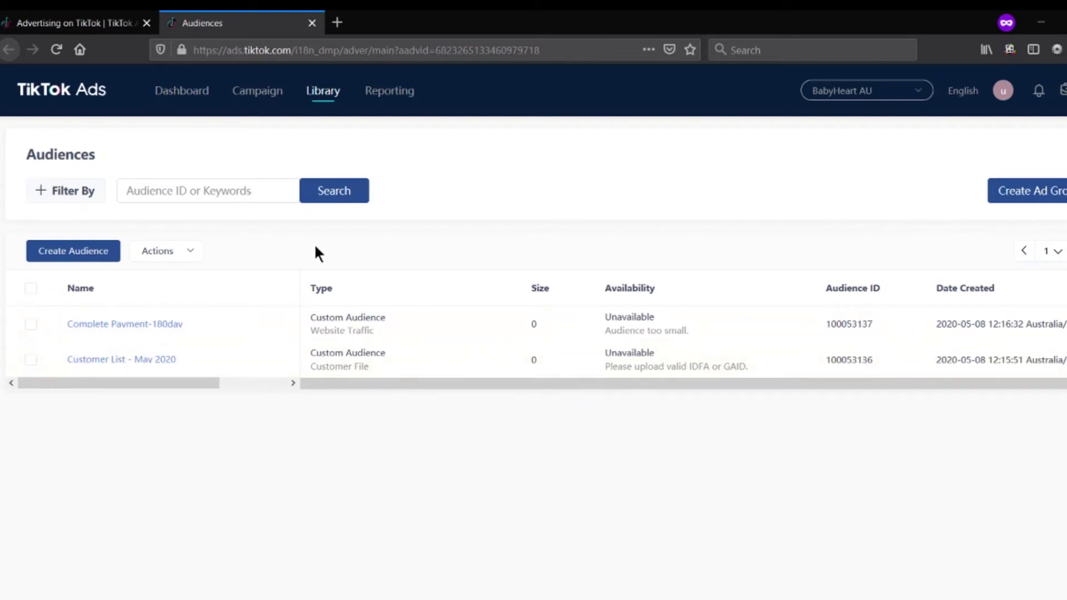
pyautogui.click(92, 25)
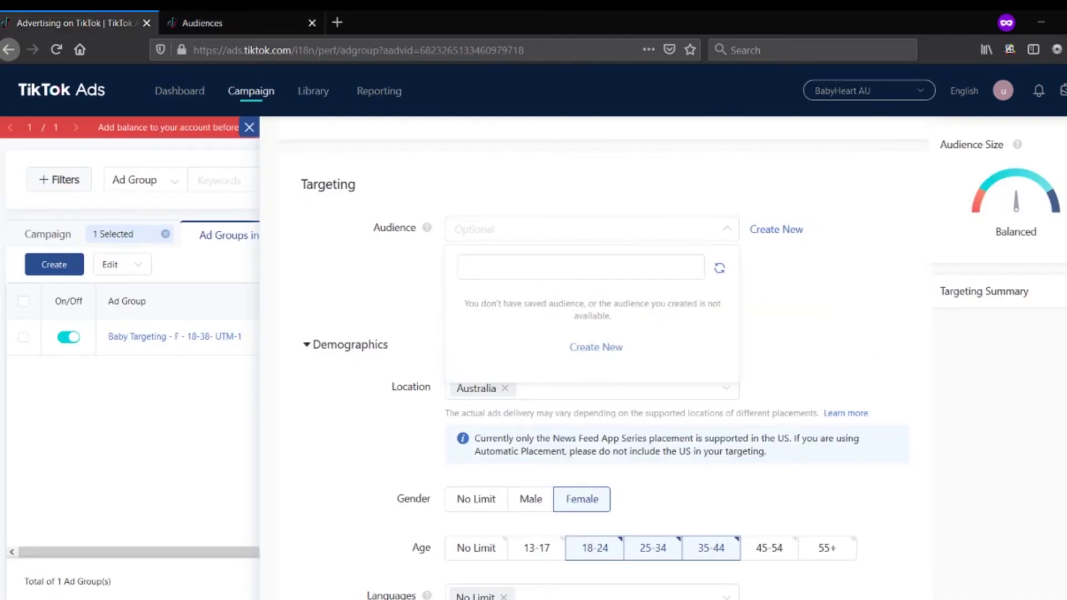
# Review the ad group's location, gender, age and language targeting and its interest category
pyautogui.scroll(-4, 1049, 418)
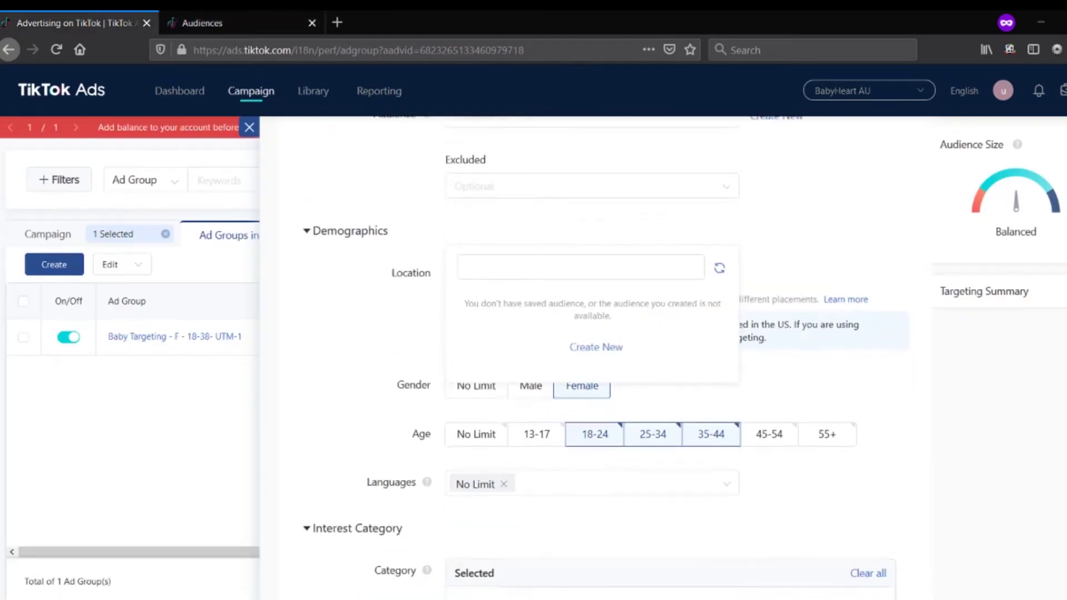
pyautogui.click(977, 380)
pyautogui.scroll(-3, 581, 381)
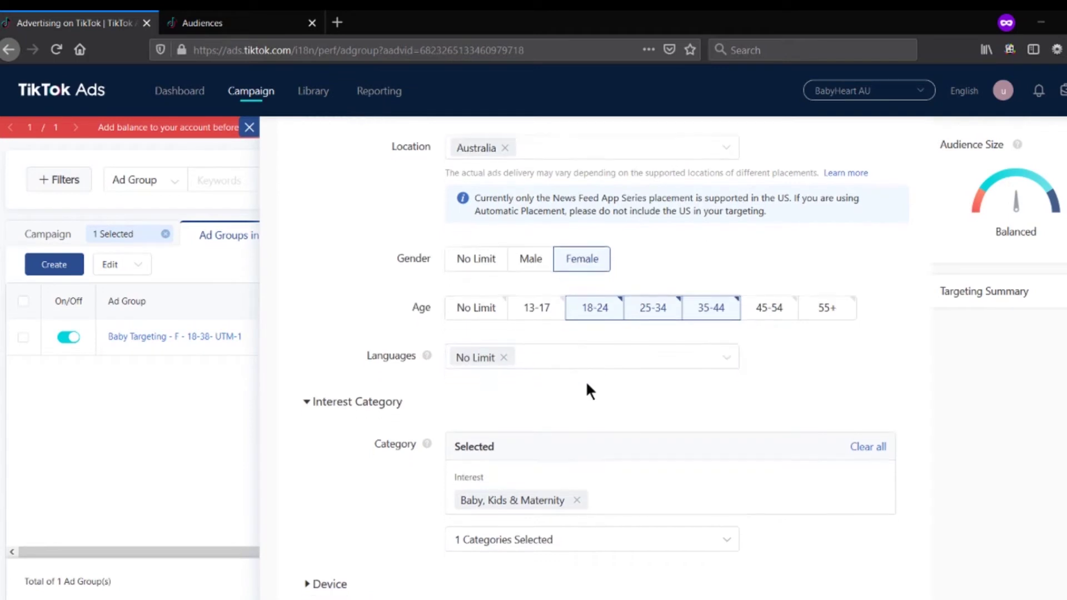
pyautogui.scroll(-2, 622, 300)
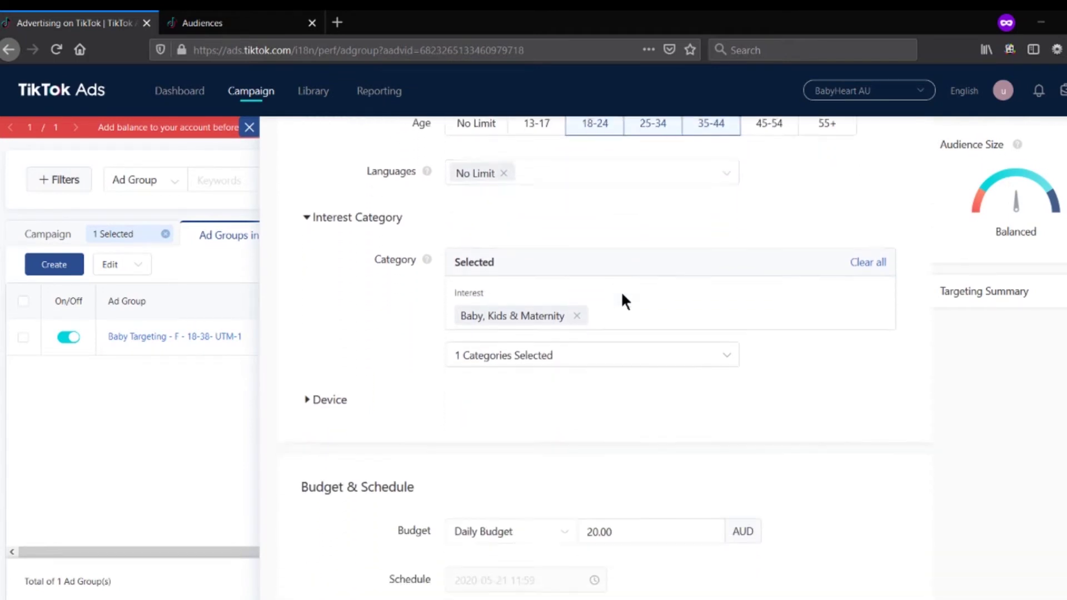
pyautogui.scroll(-2, 562, 275)
# Examine the Budget & Schedule section, including the daily budget, start schedule and dayparting options
pyautogui.scroll(-3, 451, 261)
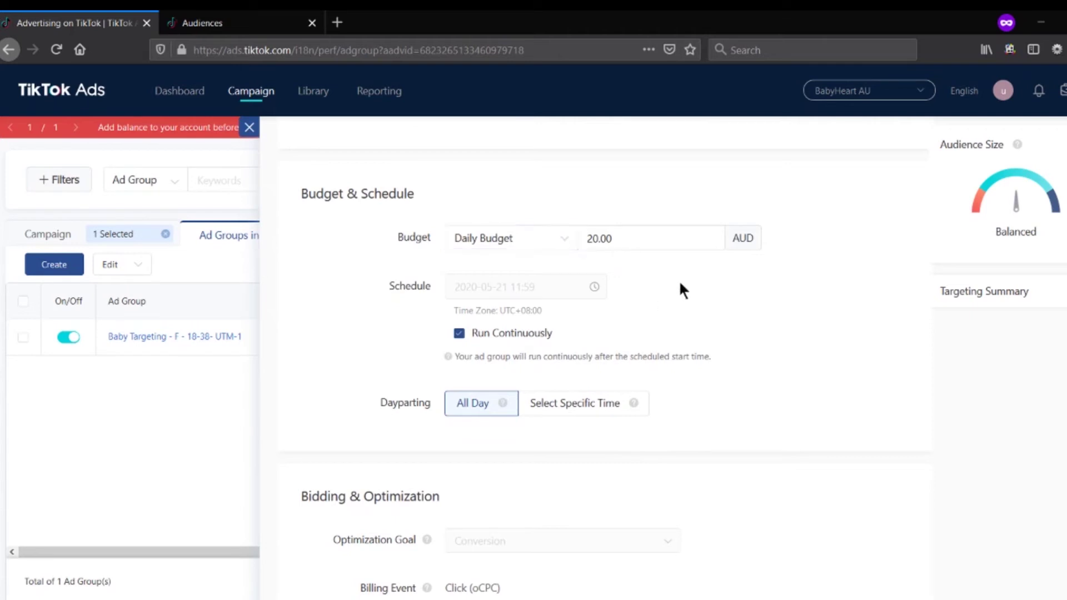
pyautogui.scroll(-2, 703, 298)
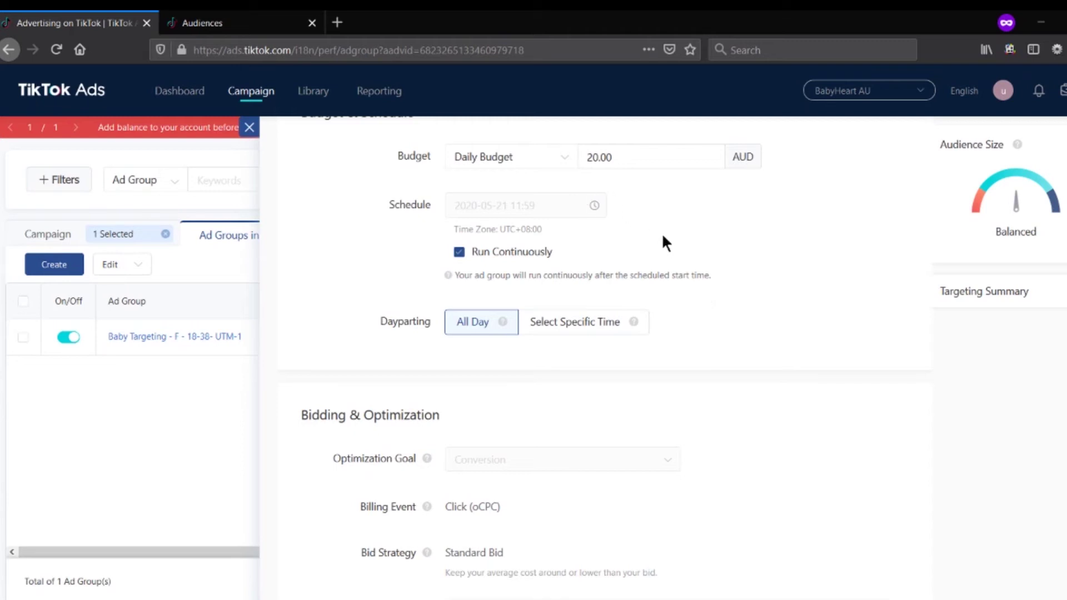
pyautogui.scroll(-2, 664, 242)
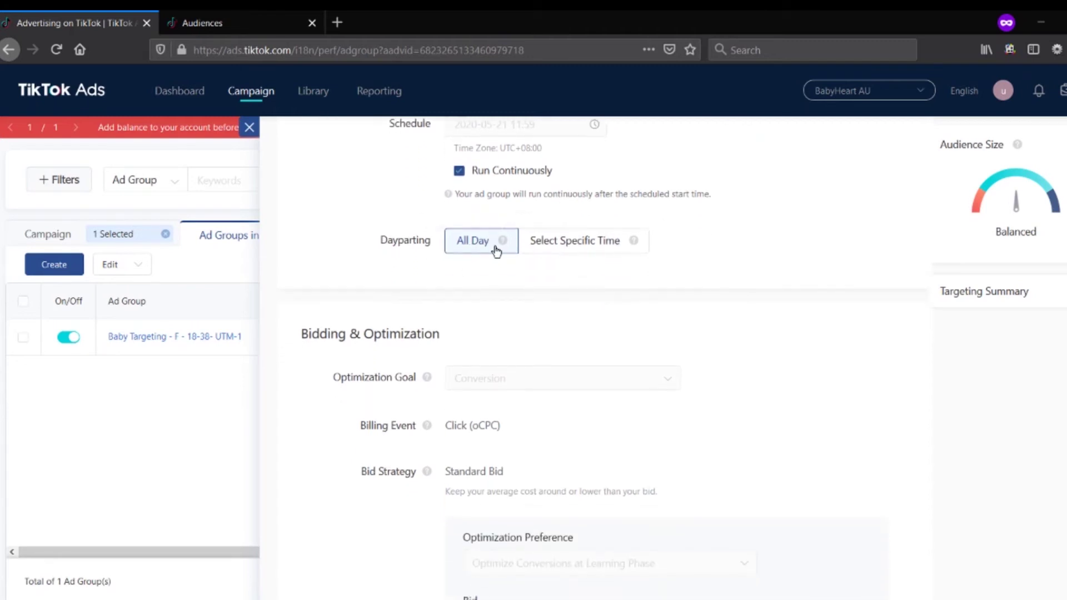
pyautogui.scroll(-2, 756, 253)
pyautogui.scroll(6, 445, 255)
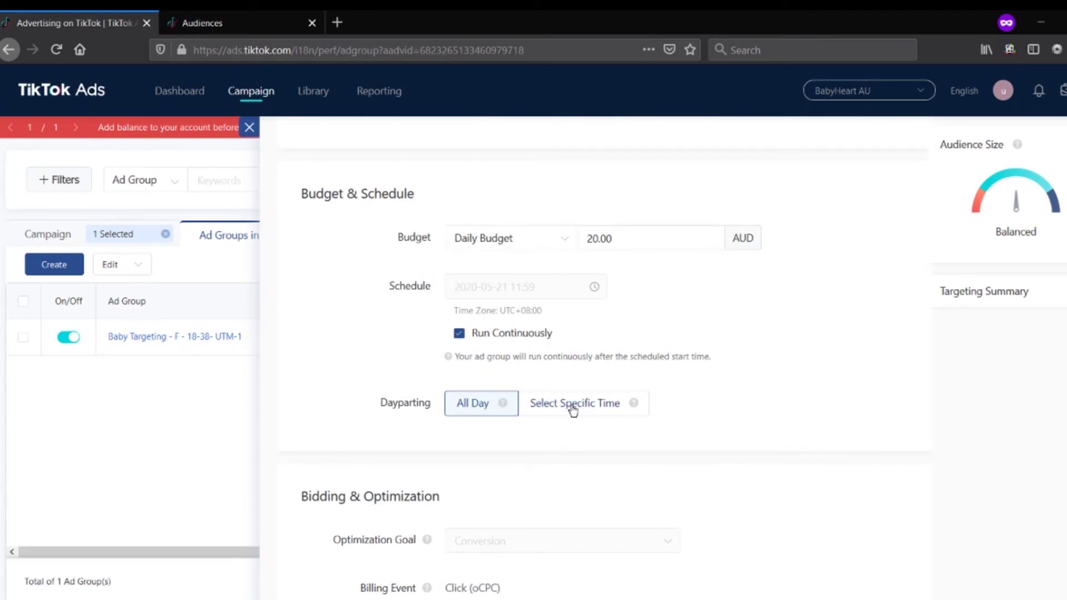
pyautogui.scroll(-3, 659, 399)
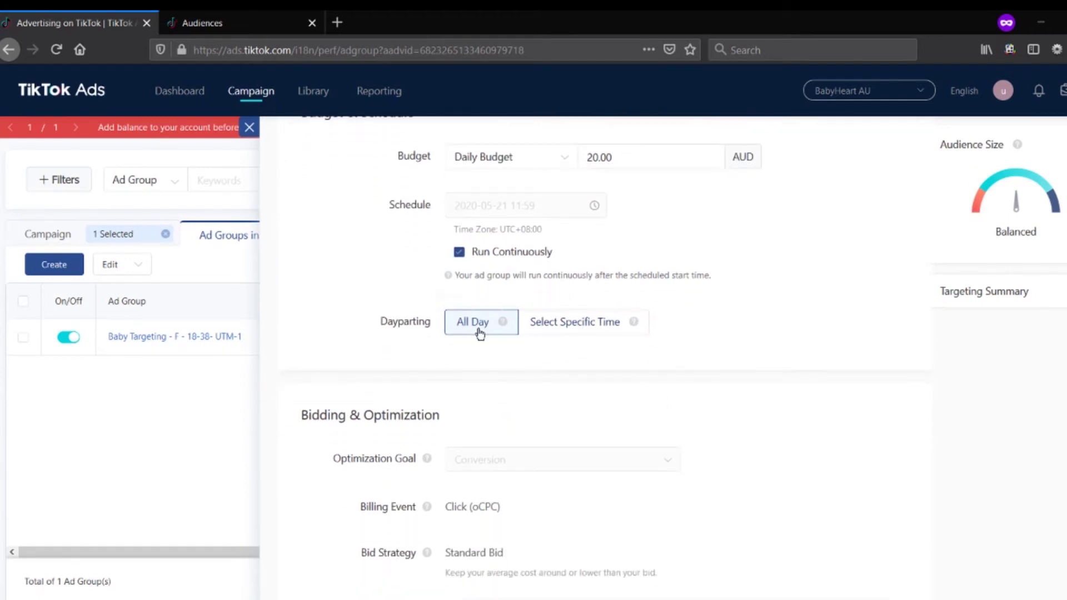
pyautogui.scroll(-3, 706, 316)
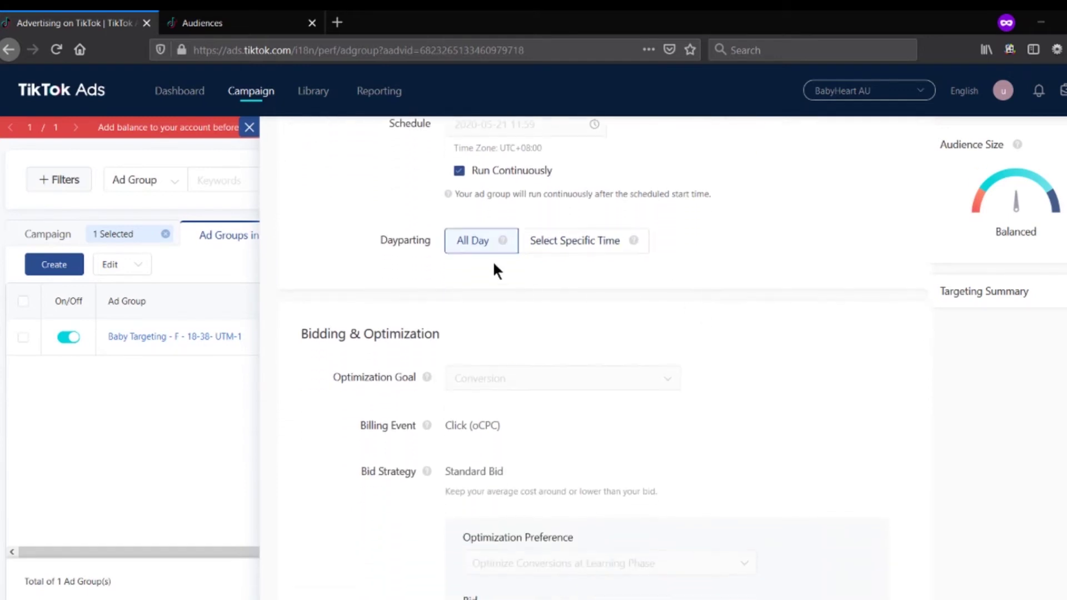
# Examine the Bidding & Optimization section, including the optimization goal, billing event, bid strategy and delivery type
pyautogui.scroll(-3, 744, 351)
pyautogui.scroll(-3, 744, 353)
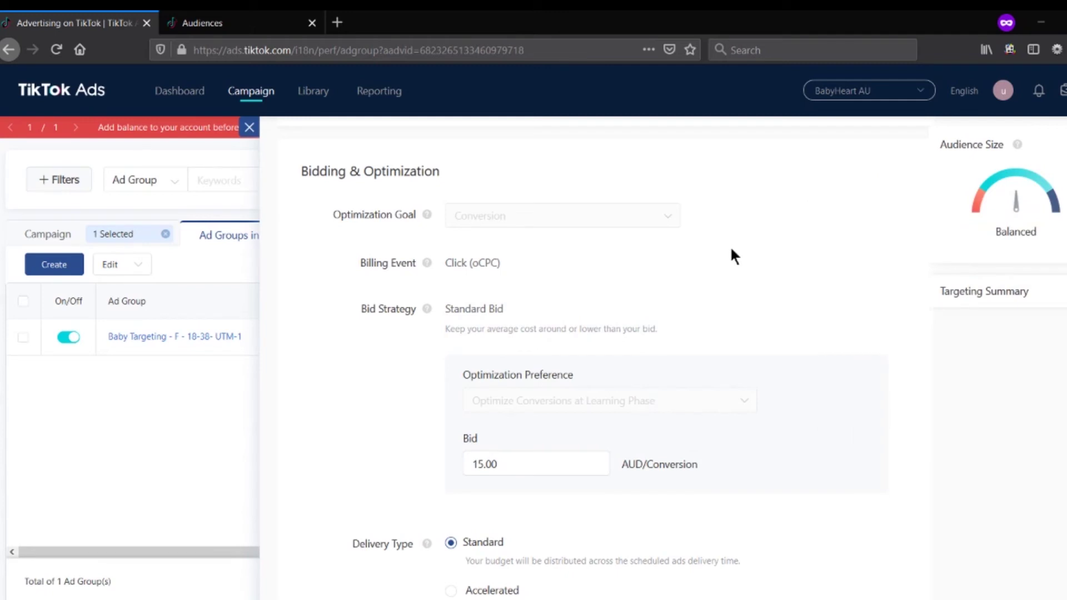
pyautogui.scroll(-3, 729, 250)
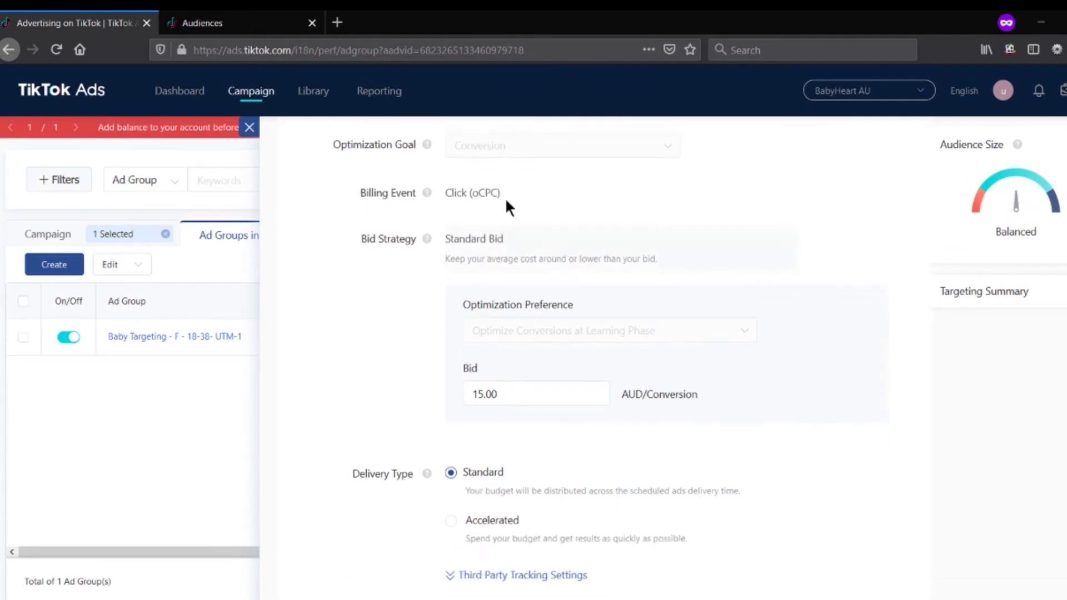
pyautogui.moveTo(498, 184); pyautogui.dragTo(476, 184)
pyautogui.click(476, 183)
pyautogui.scroll(3, 665, 310)
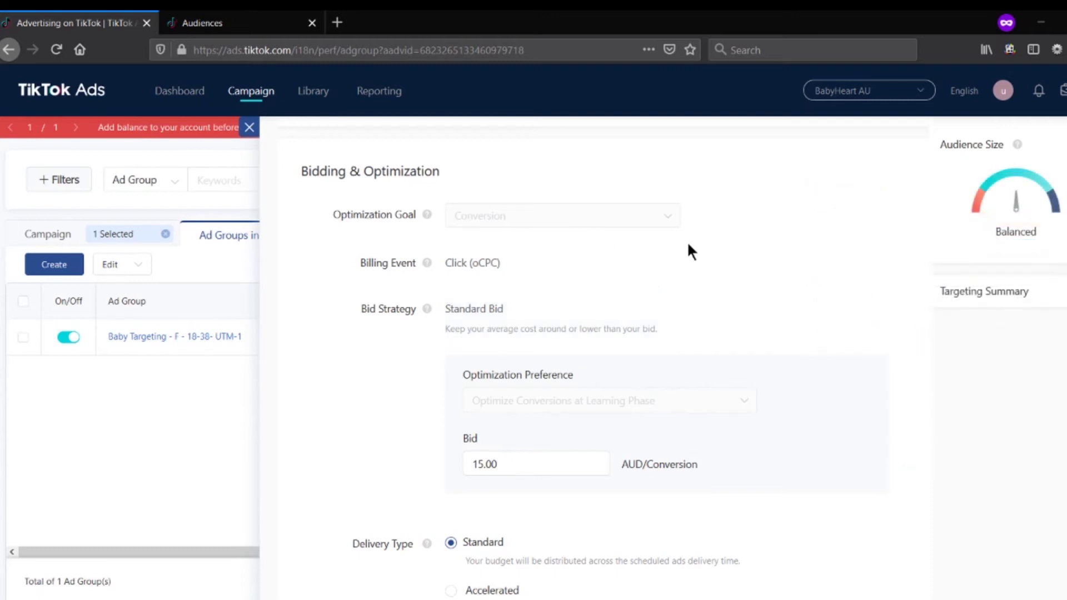
pyautogui.scroll(-3, 687, 248)
pyautogui.scroll(3, 694, 254)
pyautogui.scroll(-2, 703, 250)
pyautogui.scroll(5, 689, 253)
pyautogui.scroll(5, 689, 248)
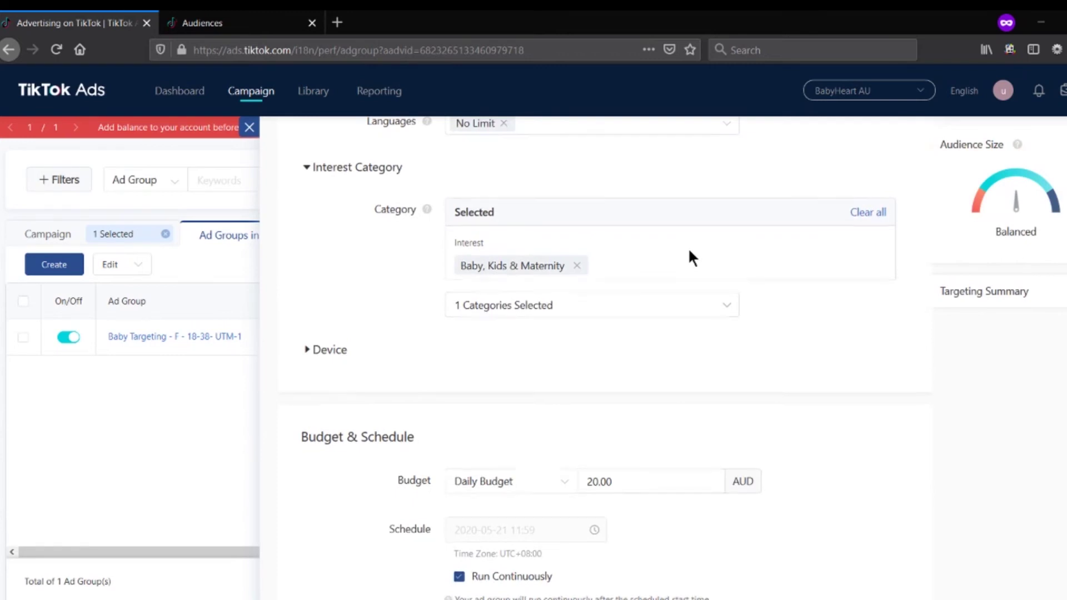
# Compare the daily budget with the bid per conversion, leaving both values as they are
pyautogui.scroll(-4, 689, 250)
pyautogui.click(597, 238)
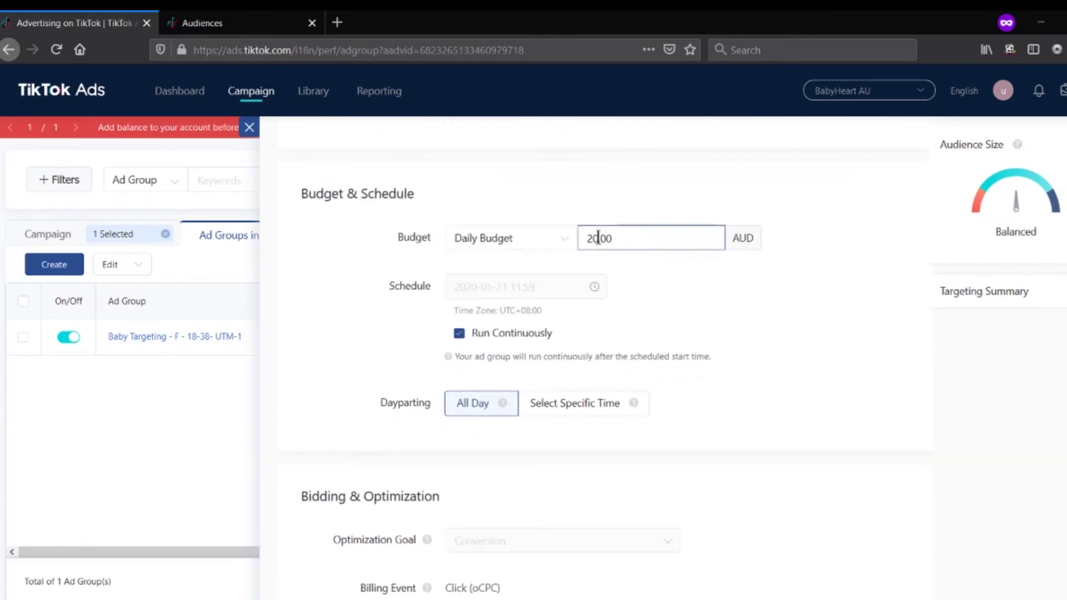
pyautogui.scroll(-6, 715, 302)
pyautogui.click(517, 382)
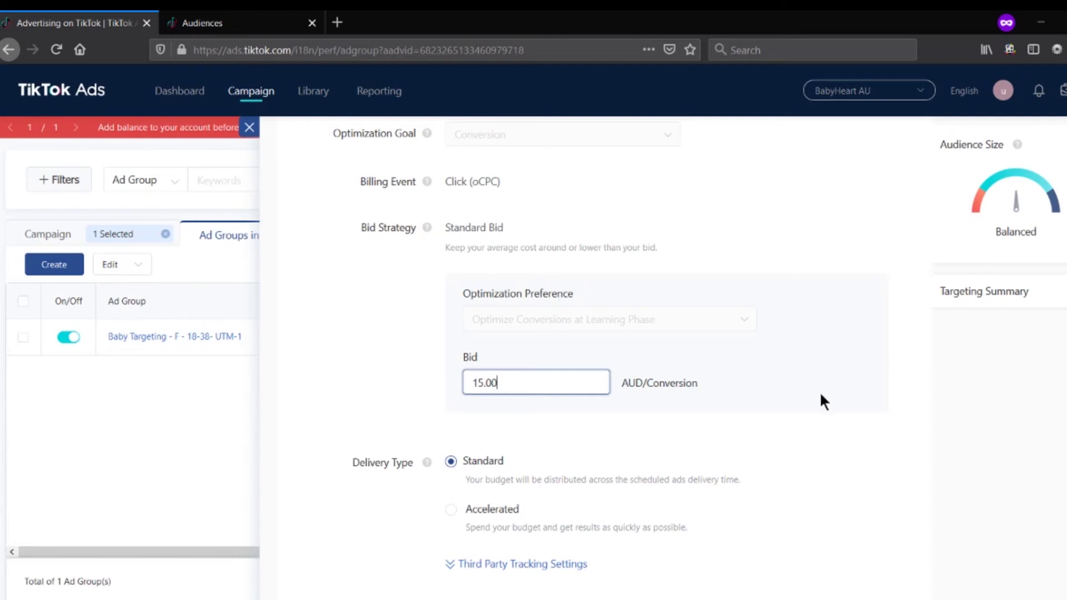
pyautogui.scroll(-1, 818, 389)
pyautogui.scroll(3, 806, 394)
pyautogui.scroll(-3, 796, 382)
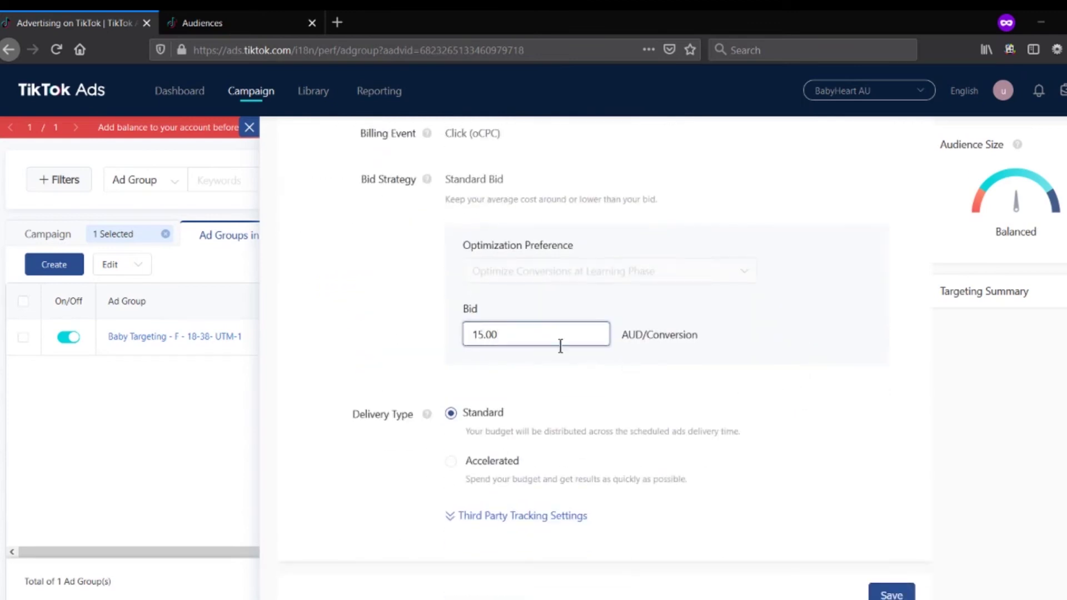
pyautogui.moveTo(507, 334); pyautogui.dragTo(418, 340)
pyautogui.click(419, 335)
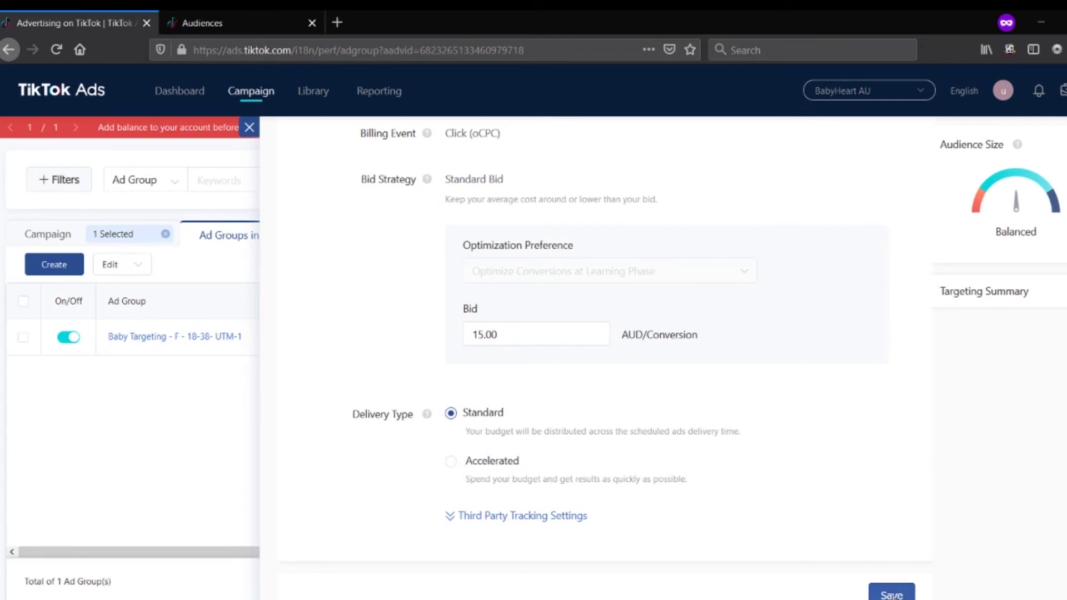
# Leave the ad group editor, show the ads in the campaign, and open "Tiktok Montage 1.mpeg" for editing
pyautogui.scroll(5, 421, 309)
pyautogui.click(179, 334)
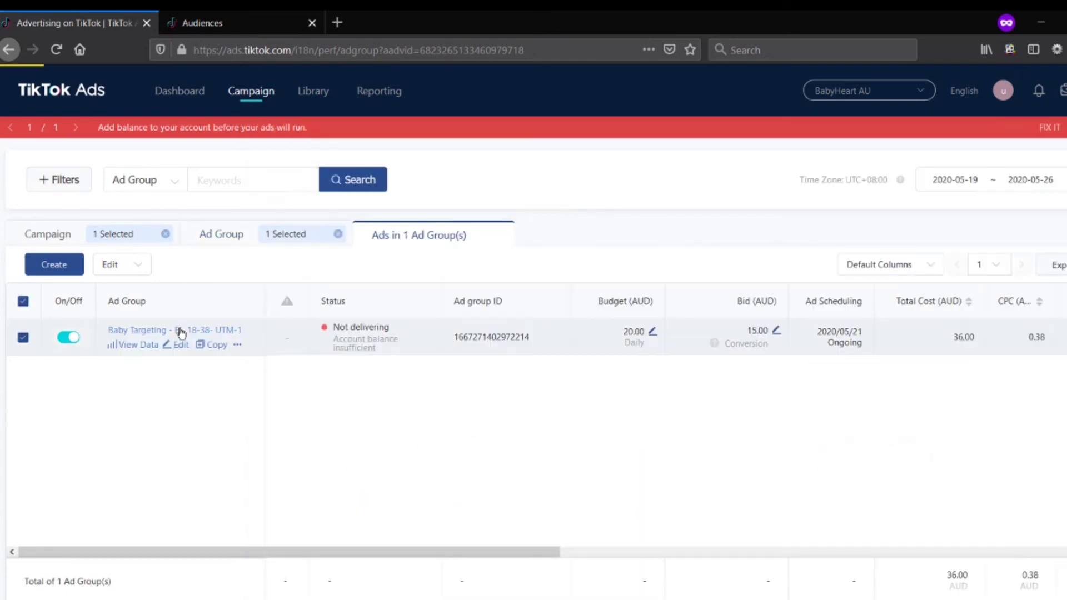
pyautogui.click(24, 338)
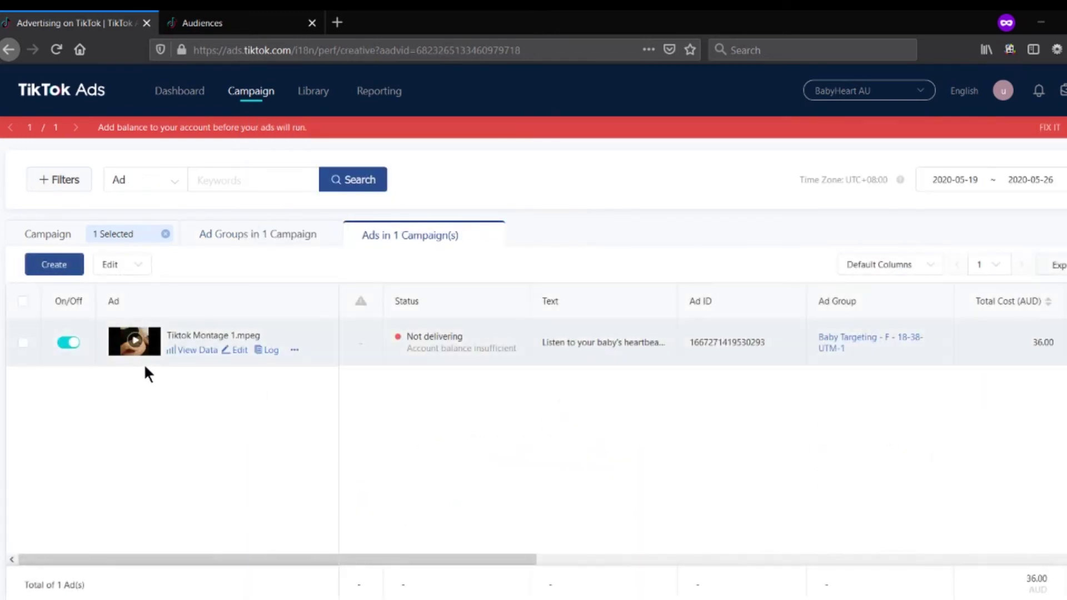
pyautogui.click(238, 354)
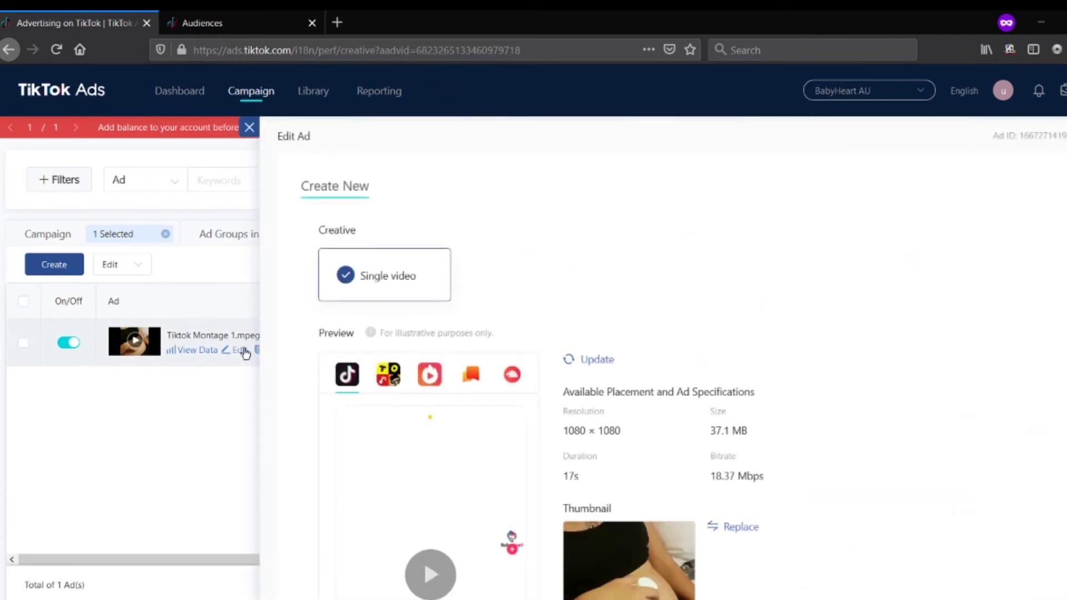
# Examine the ad's creative setup, including the single-video format, TikTok preview, video specifications, thumbnail, ad name and text
pyautogui.scroll(-6, 945, 333)
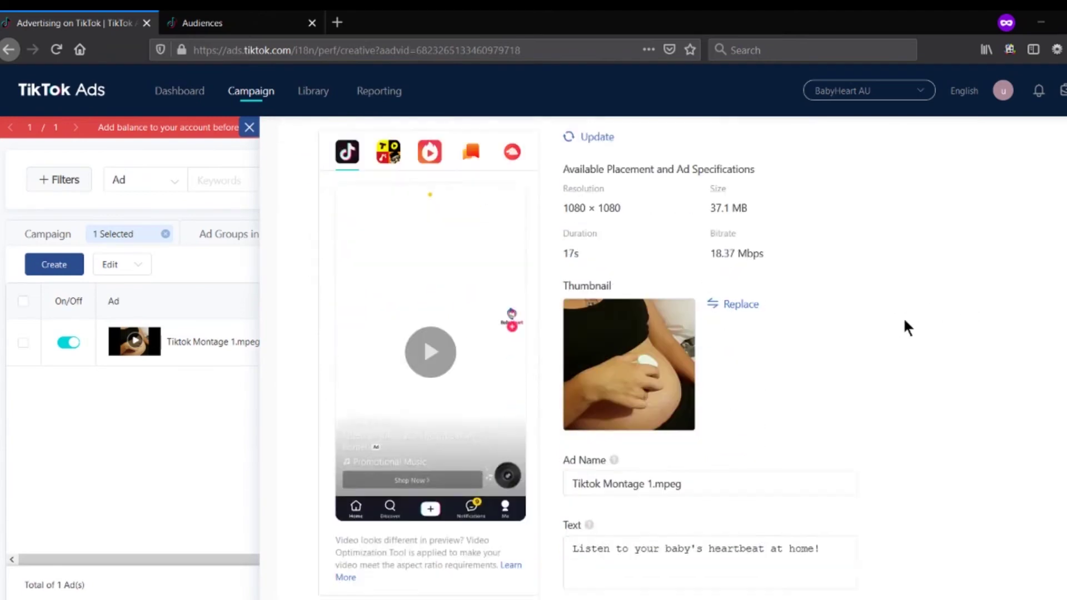
pyautogui.scroll(3, 905, 328)
pyautogui.scroll(3, 909, 335)
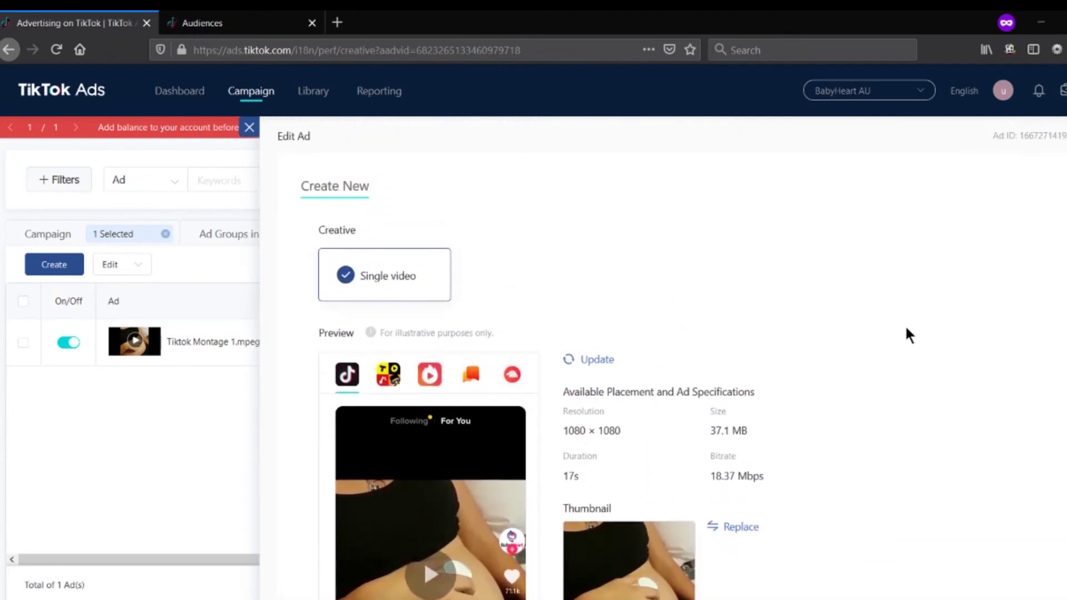
pyautogui.scroll(-6, 906, 328)
pyautogui.scroll(2, 906, 328)
pyautogui.scroll(5, 905, 325)
pyautogui.scroll(-2, 504, 263)
pyautogui.scroll(-2, 505, 263)
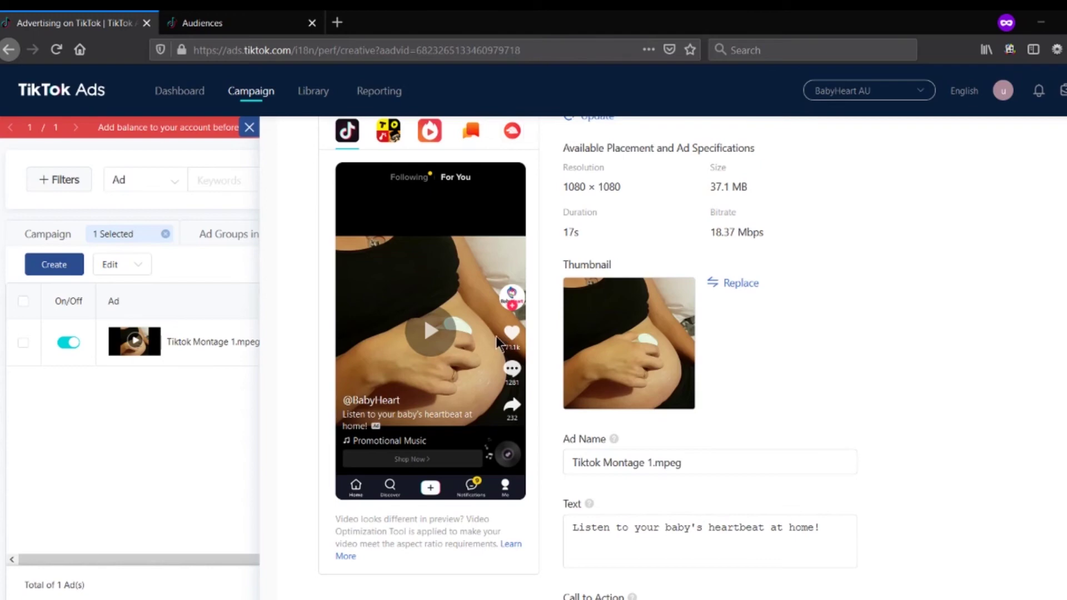
# Play the ad video in the TikTok preview and review the ad's name, text and call to action
pyautogui.click(430, 332)
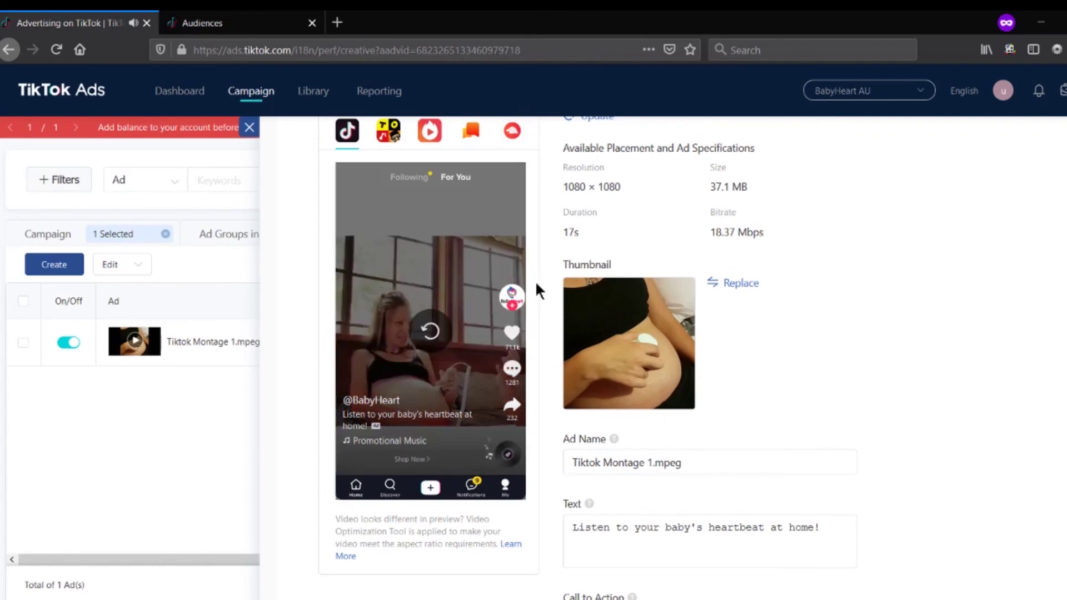
pyautogui.scroll(-2, 539, 310)
pyautogui.scroll(2, 539, 310)
pyautogui.scroll(-3, 616, 305)
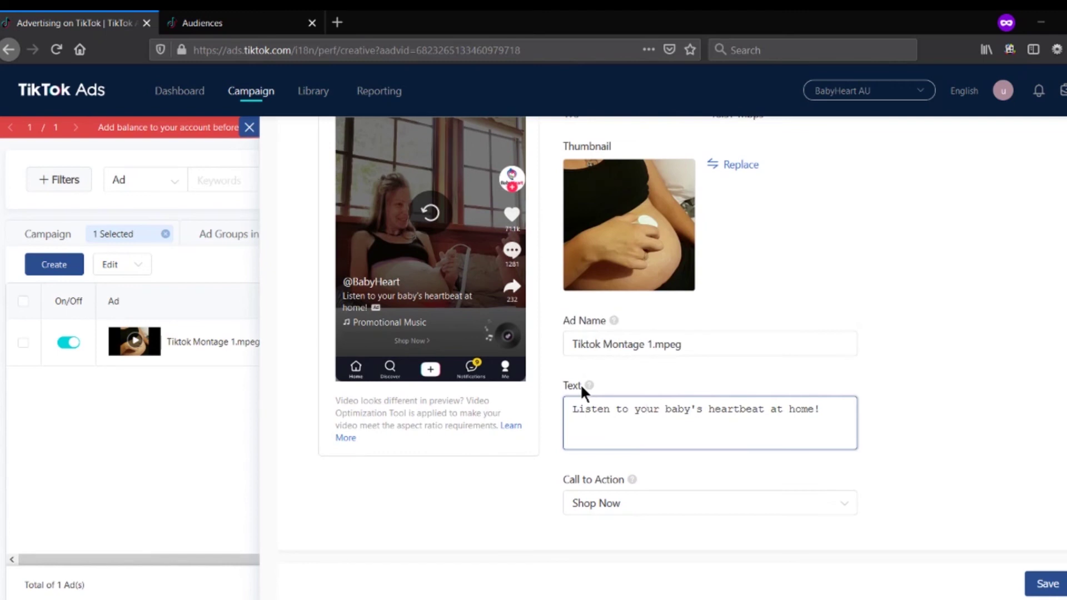
# Replace the exclamation mark ending the ad text with the filler text "threrererere" to check the preview
pyautogui.click(683, 420)
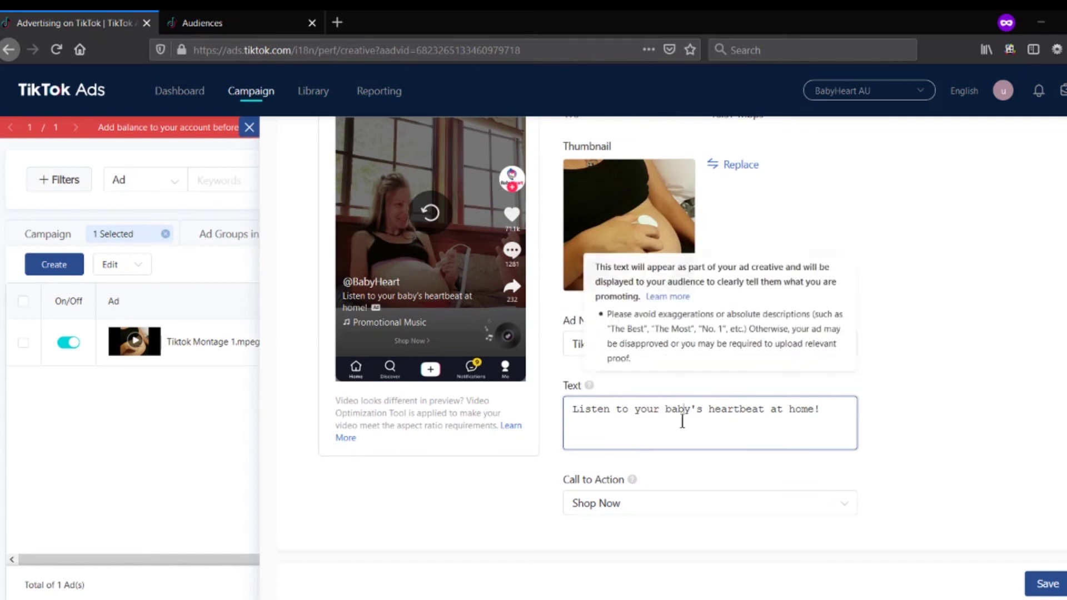
pyautogui.click(833, 412)
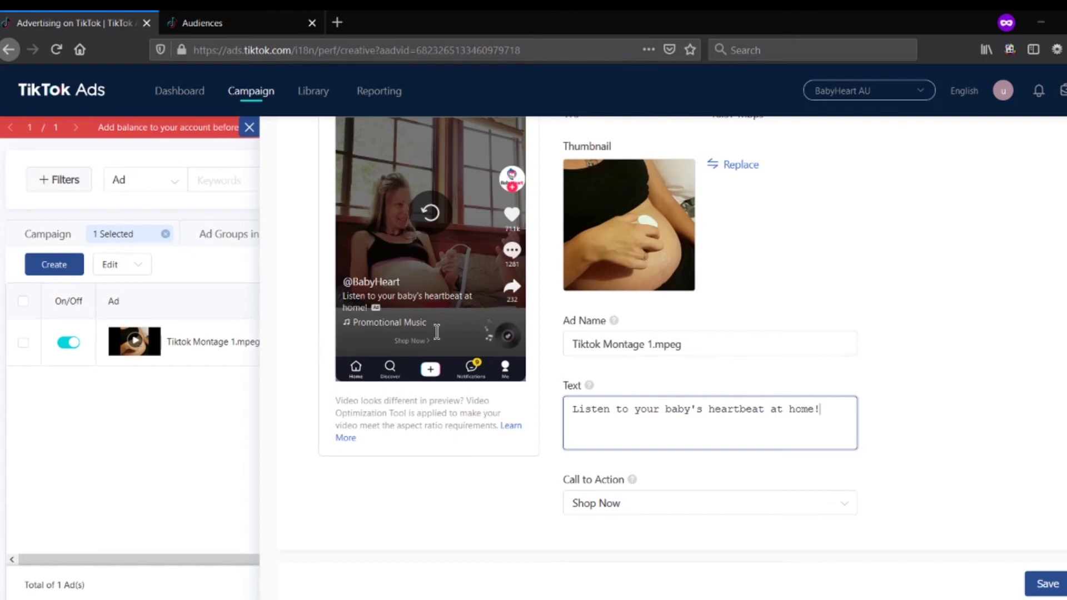
pyautogui.press('BackSpace')
pyautogui.write('threrererere')
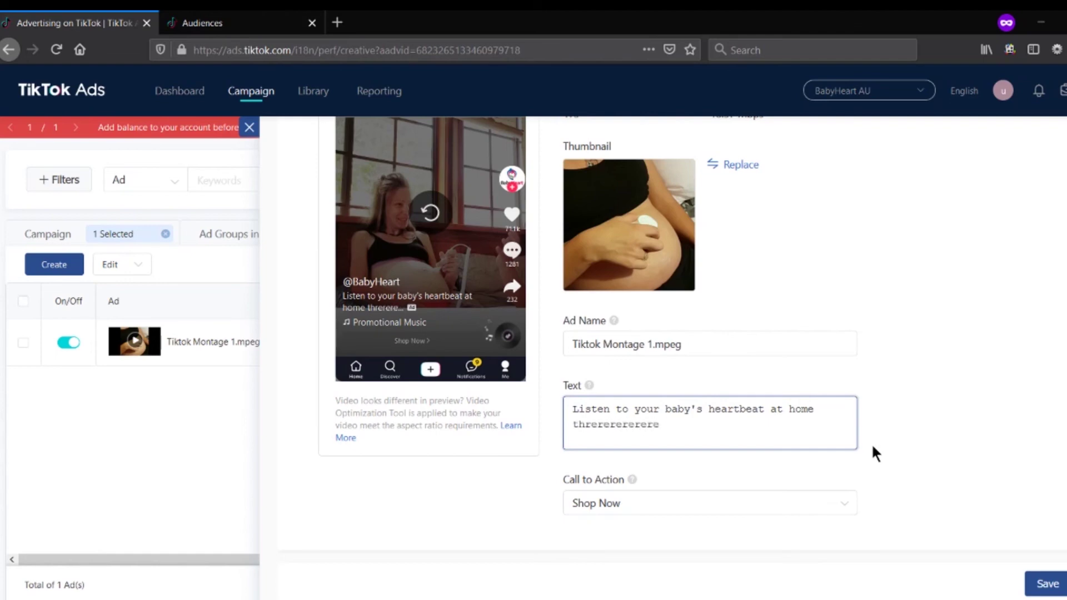
# Remove the filler text so that the ad text reads "Listen to your baby's heartbeat at home."
pyautogui.press('BackSpace')
pyautogui.press('BackSpace')
pyautogui.press('BackSpace')
pyautogui.press('BackSpace')
pyautogui.press('BackSpace')
pyautogui.press('BackSpace')
pyautogui.press('BackSpace')
pyautogui.press('BackSpace')
pyautogui.press('BackSpace')
pyautogui.press('BackSpace')
pyautogui.press('BackSpace')
pyautogui.press('BackSpace')
pyautogui.press('BackSpace')
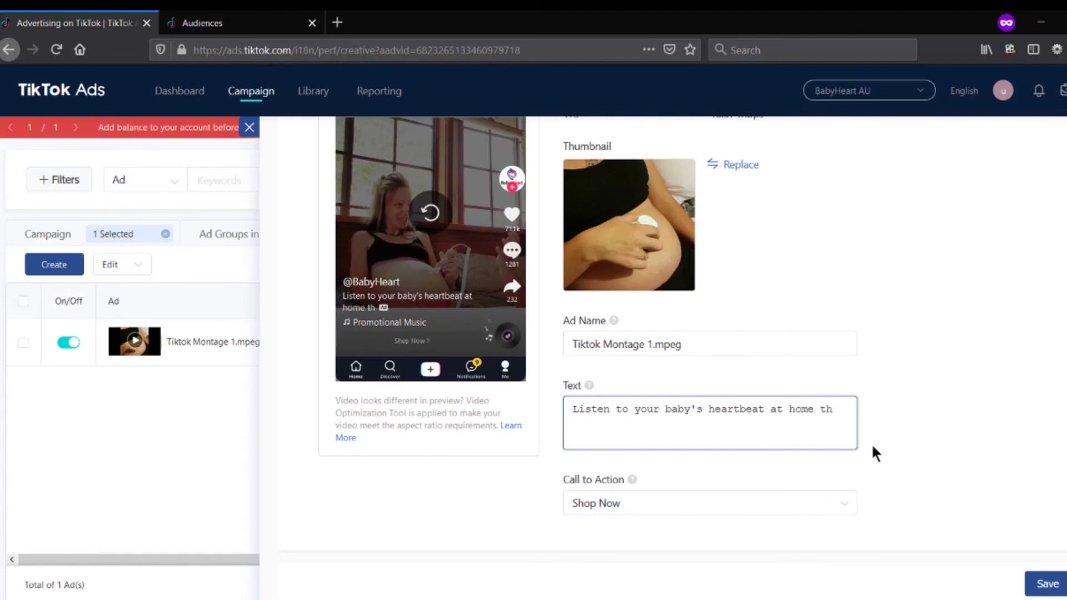
pyautogui.write('.')
pyautogui.click(890, 432)
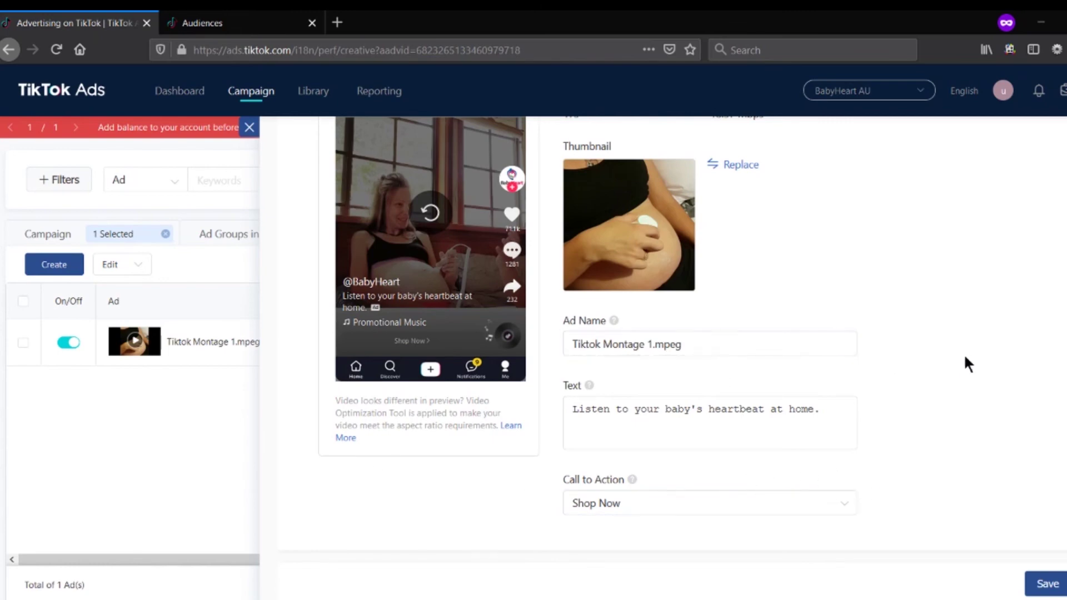
# Look over the ad once more, close its editor without saving, and return to the campaign list
pyautogui.scroll(6, 959, 355)
pyautogui.scroll(-6, 967, 359)
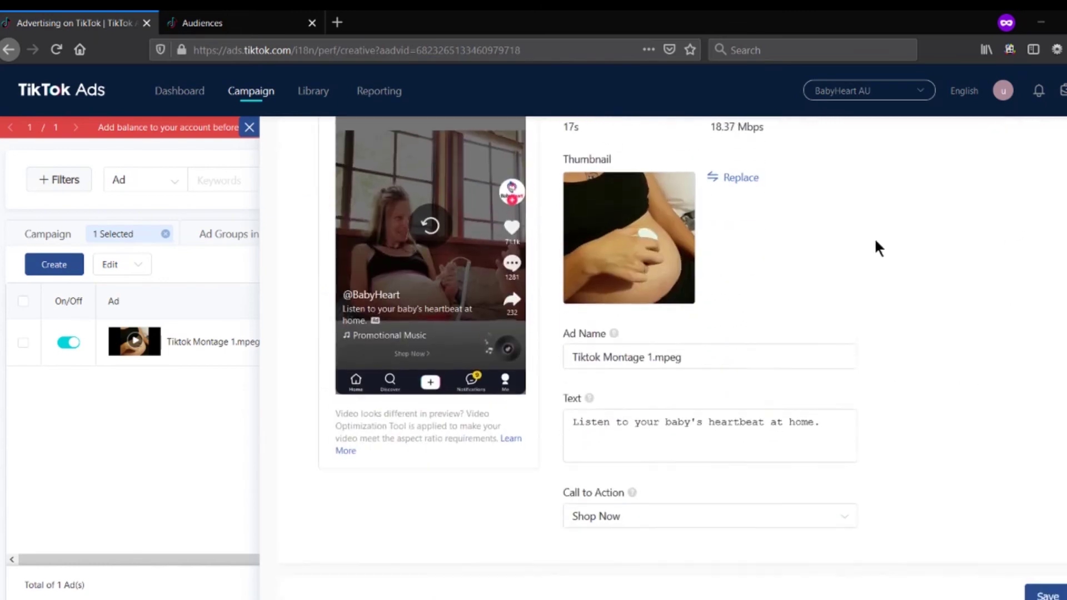
pyautogui.click(249, 128)
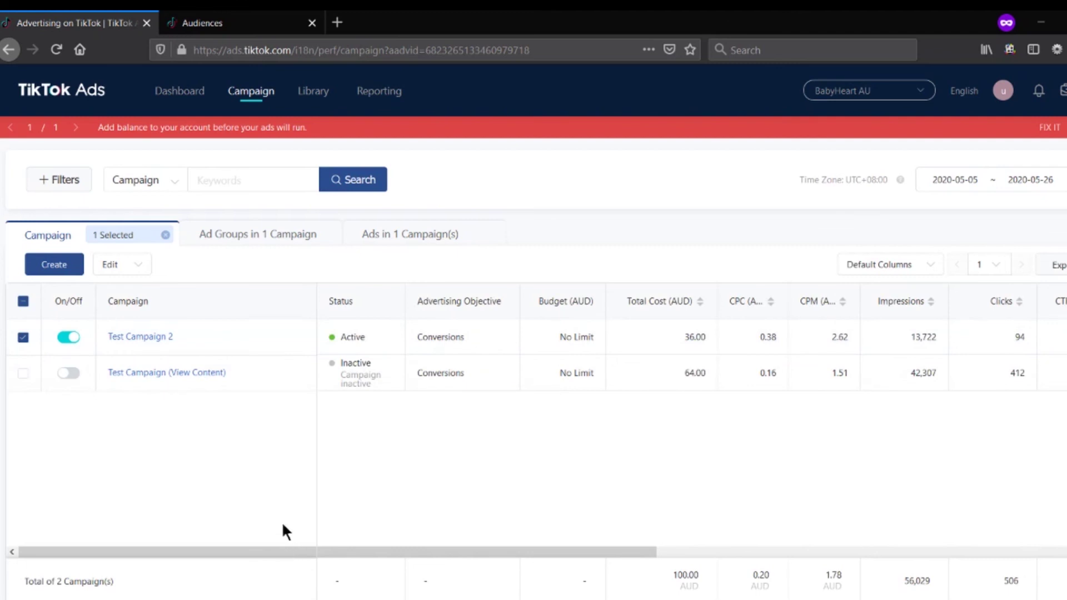
# Examine the cost columns of the two campaigns, including total cost, CPC and CPM
pyautogui.moveTo(316, 549); pyautogui.dragTo(352, 545)
pyautogui.click(354, 550)
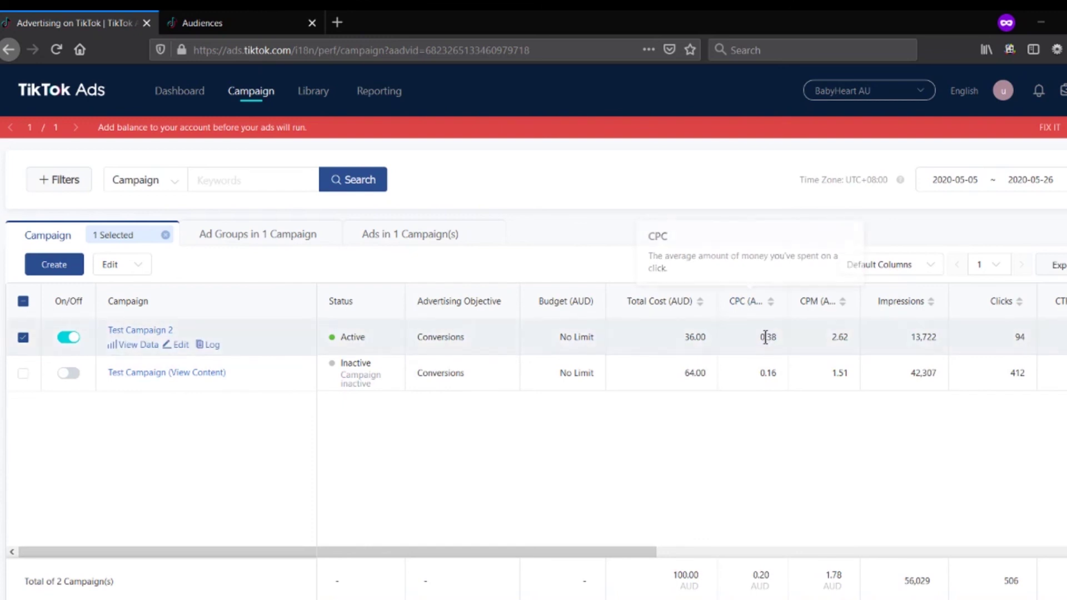
pyautogui.moveTo(750, 309)
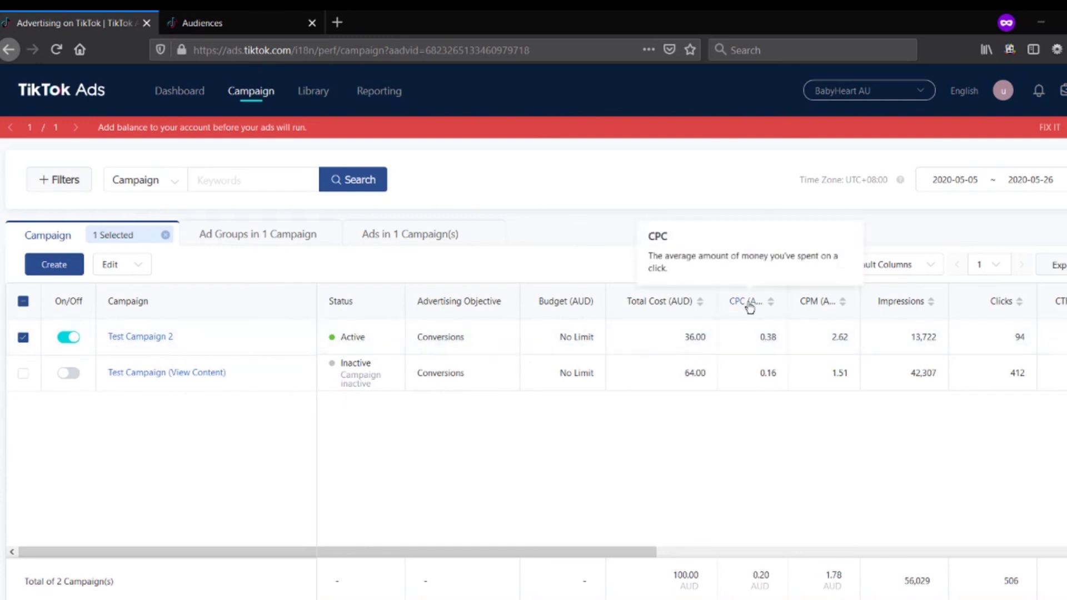
pyautogui.moveTo(559, 550); pyautogui.dragTo(673, 550)
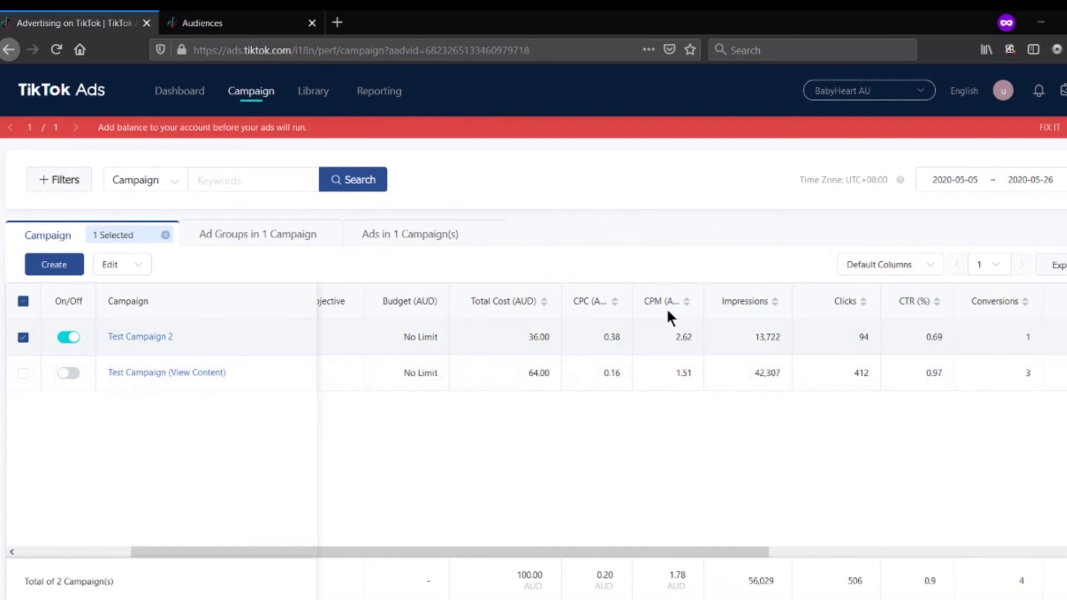
pyautogui.moveTo(660, 305)
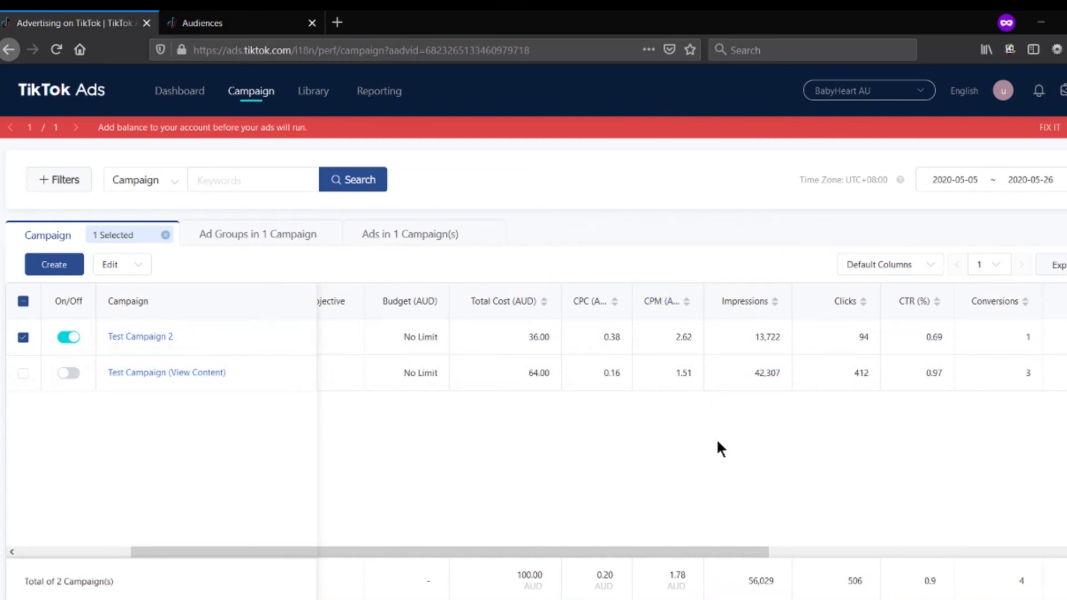
# Compare the campaigns' impressions, clicks, CTR, conversions, CPA and CVR across the remaining table columns
pyautogui.moveTo(681, 551); pyautogui.dragTo(842, 551)
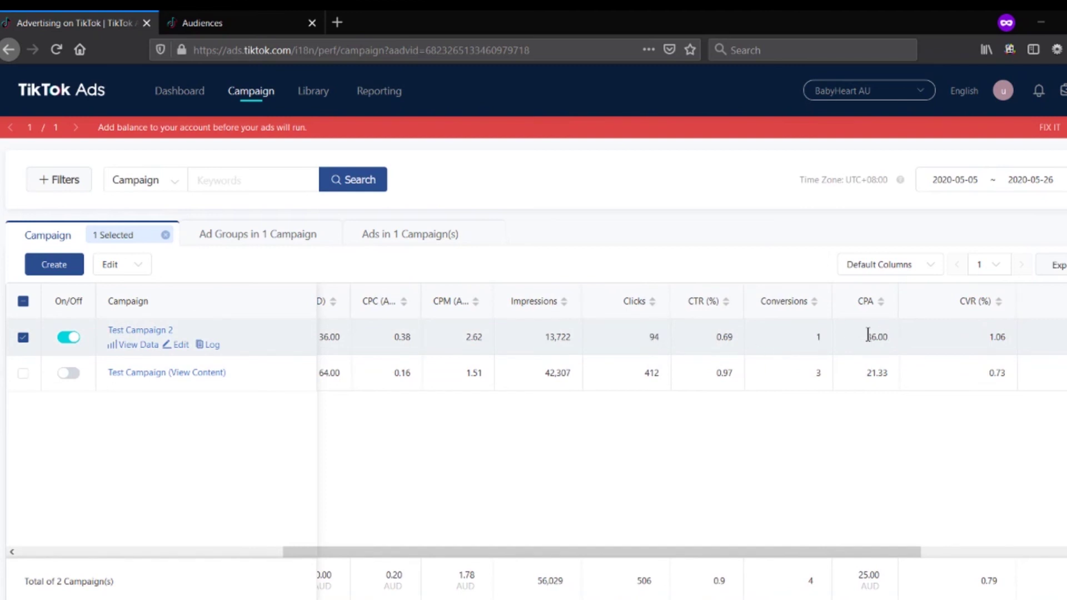
pyautogui.moveTo(841, 550); pyautogui.dragTo(874, 552)
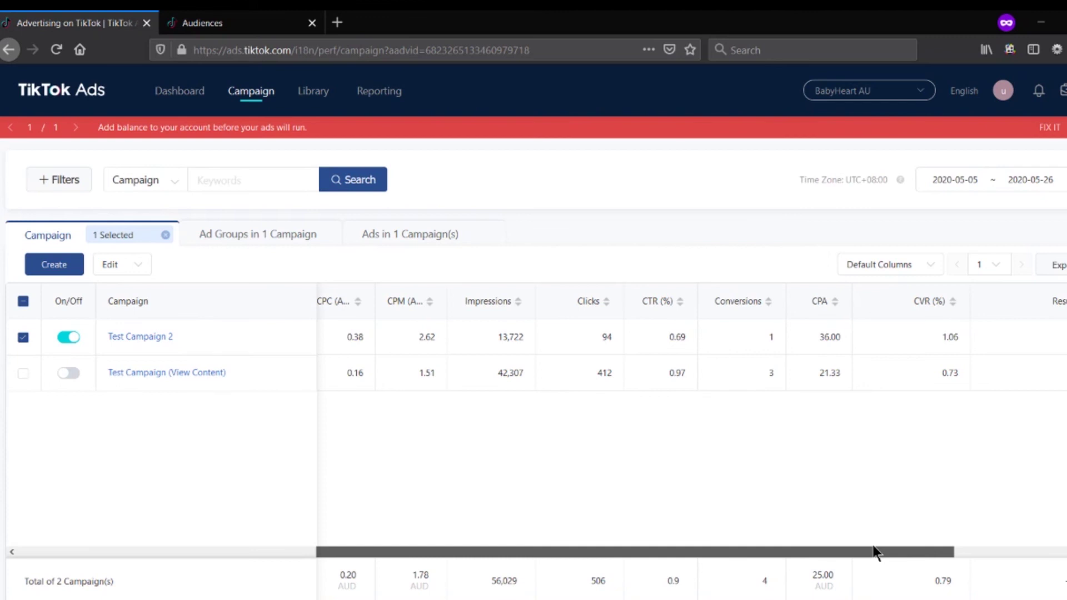
pyautogui.moveTo(874, 552); pyautogui.dragTo(774, 554)
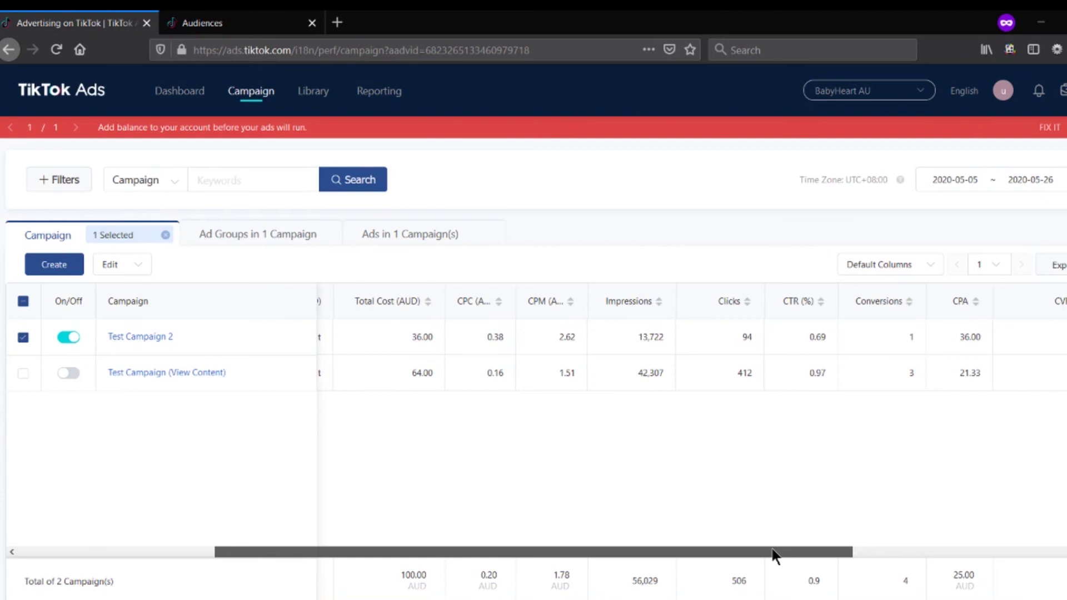
pyautogui.moveTo(772, 553); pyautogui.dragTo(817, 554)
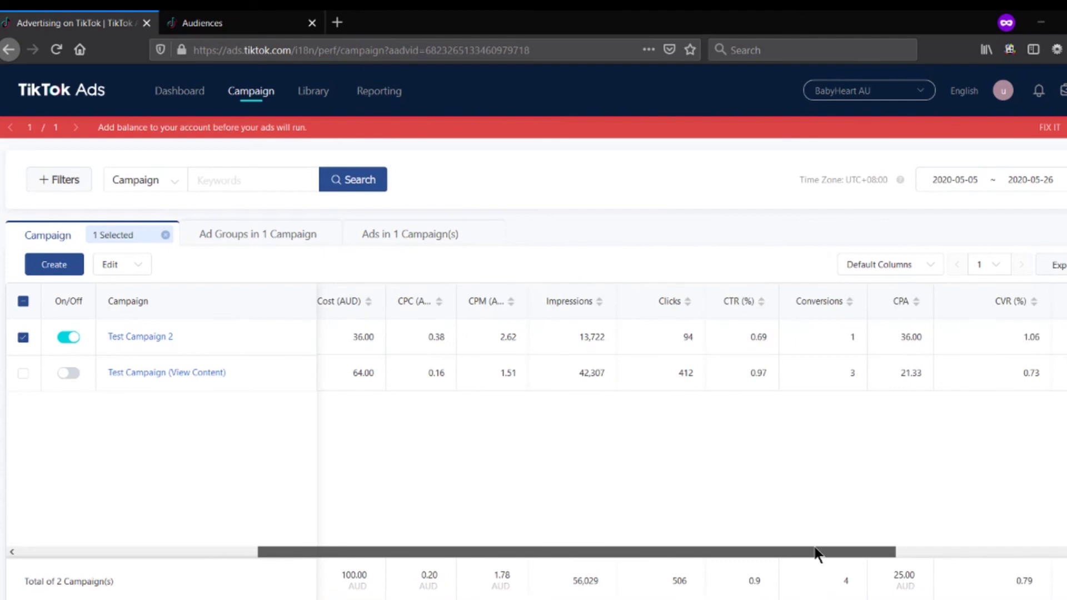
pyautogui.moveTo(816, 548); pyautogui.dragTo(536, 557)
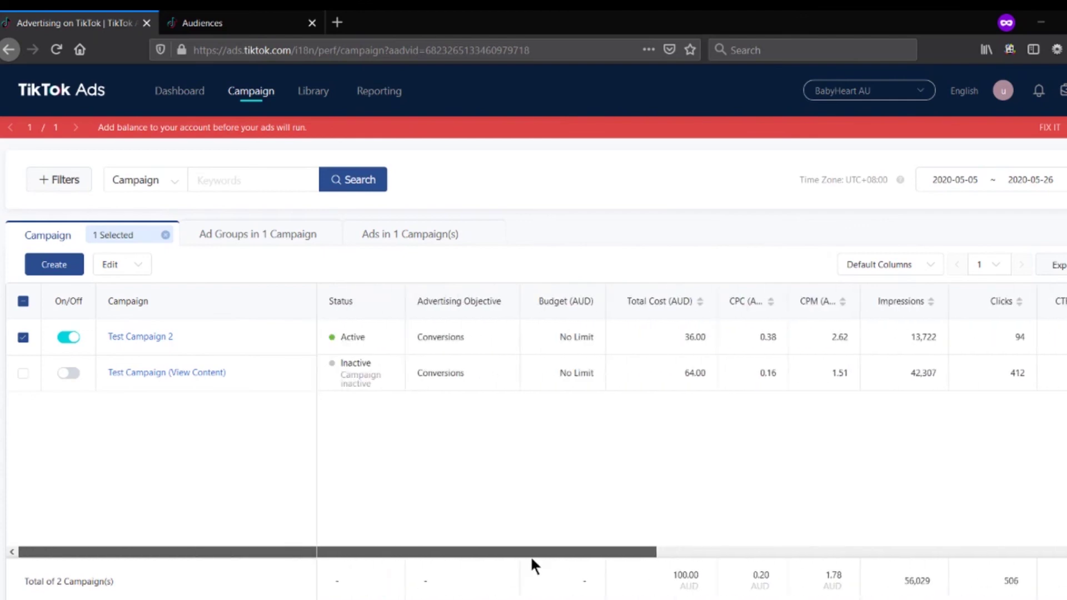
# Open BabyHeart's Pixel among the website pixels in Events Manager and examine its event funnel statistics and event list
pyautogui.moveTo(297, 91)
pyautogui.click(325, 139)
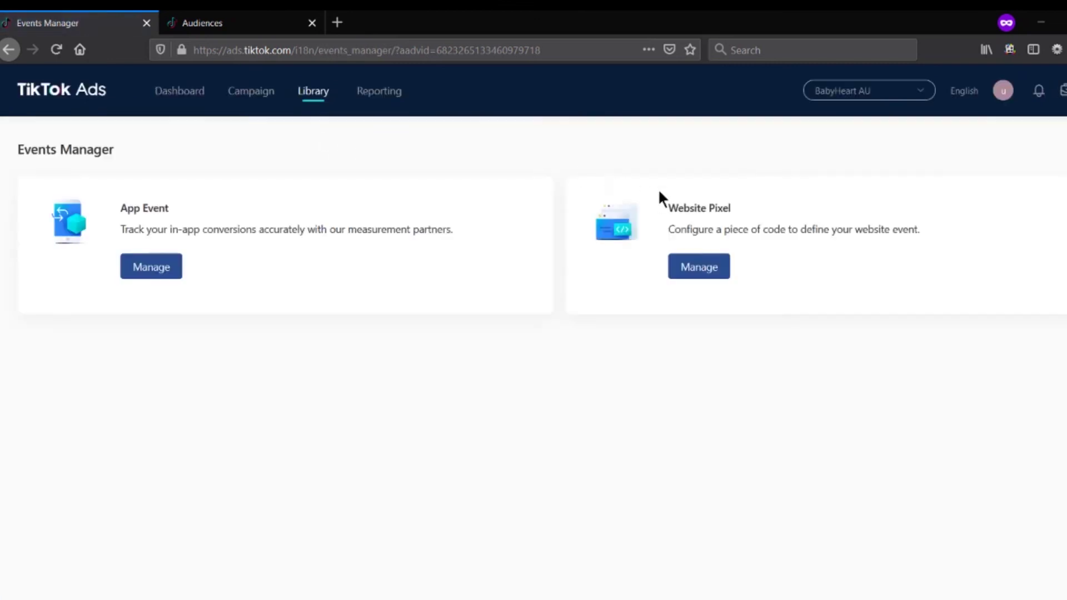
pyautogui.click(701, 268)
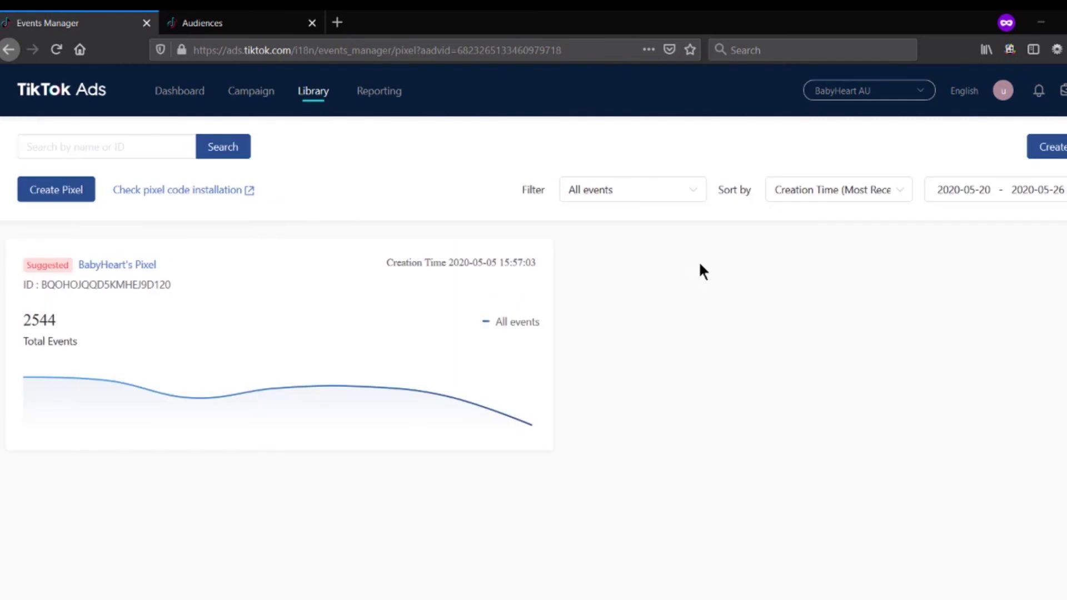
pyautogui.click(146, 264)
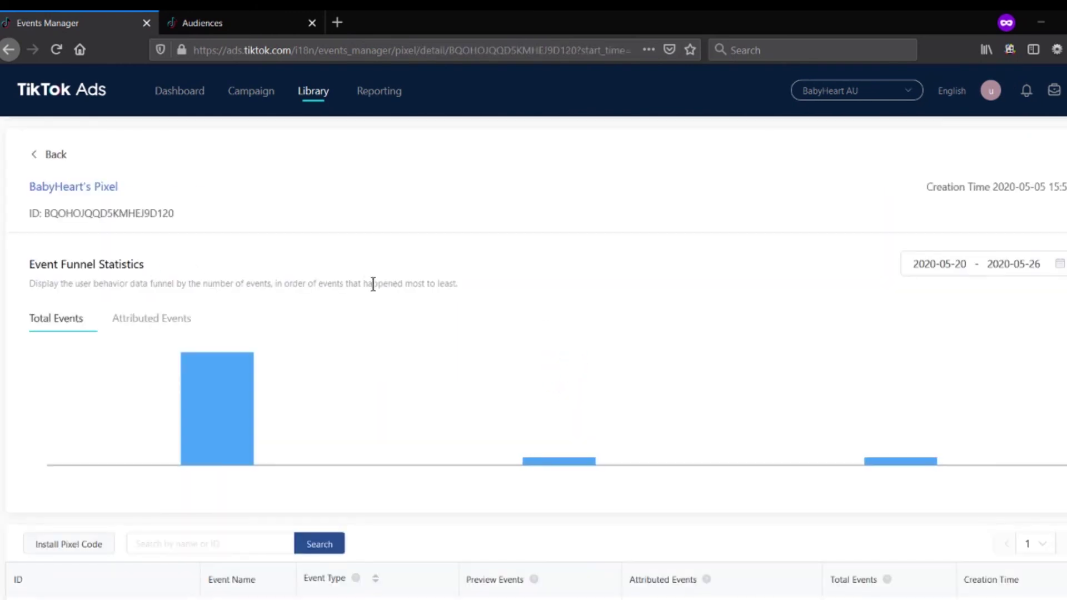
pyautogui.scroll(-3, 379, 281)
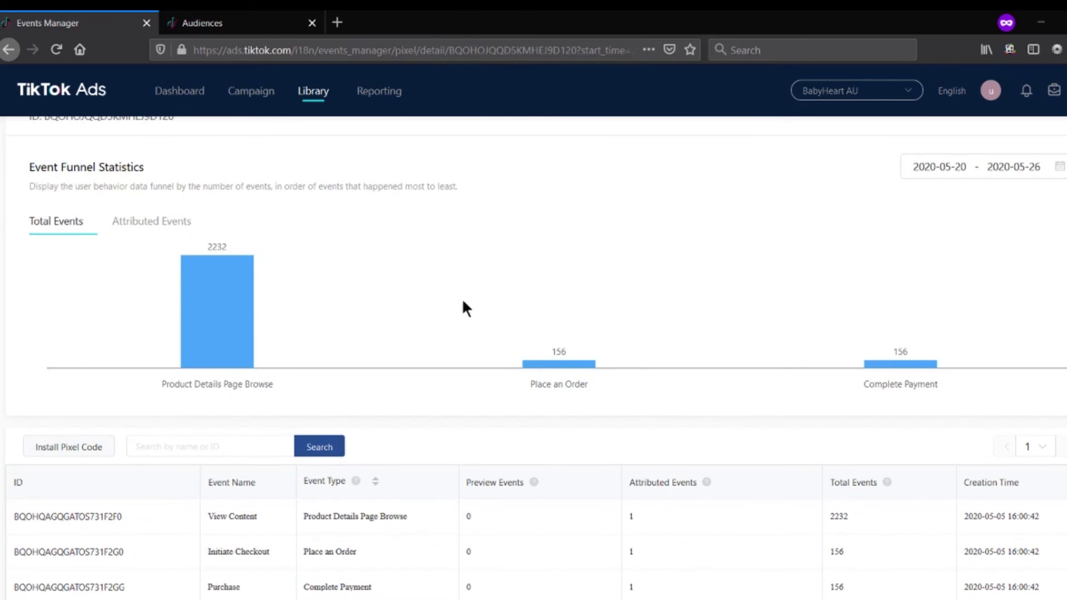